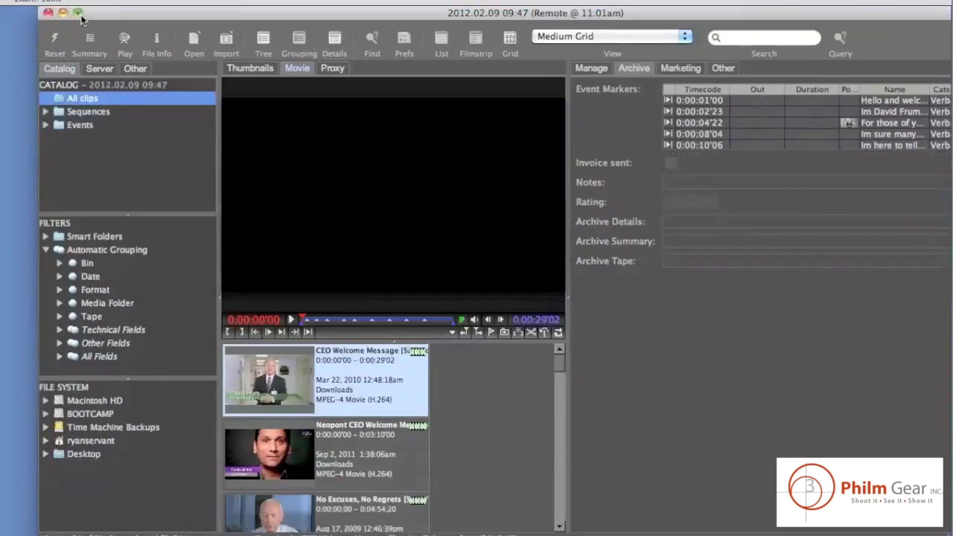
# Maximize the CatDV window, shrink the player and widen the clip list into two columns.
pyautogui.click(78, 13)
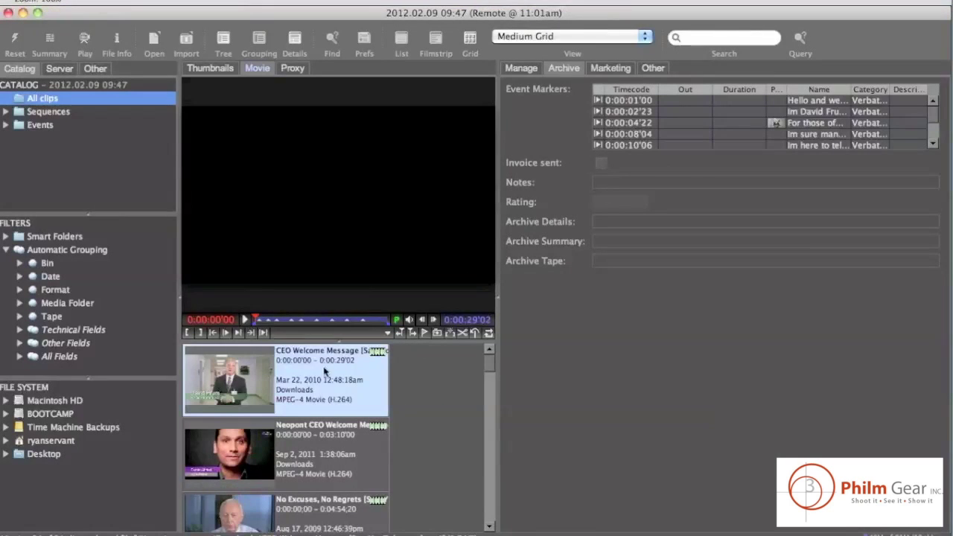
pyautogui.moveTo(317, 339); pyautogui.dragTo(317, 218)
pyautogui.moveTo(497, 292); pyautogui.dragTo(688, 292)
# Browse the clips, then select CEO Welcome Message and show its Manage metadata fields.
pyautogui.click(444, 259)
pyautogui.click(231, 337)
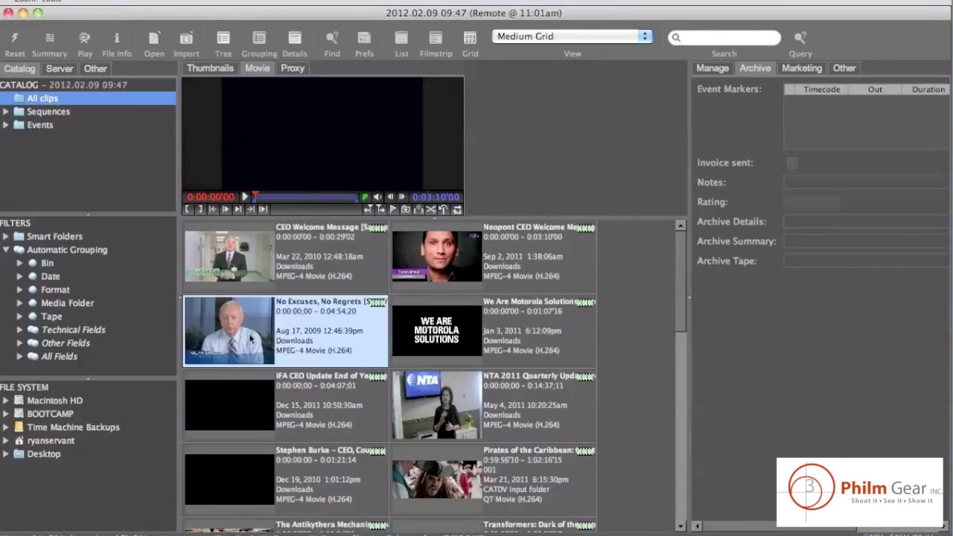
pyautogui.click(454, 333)
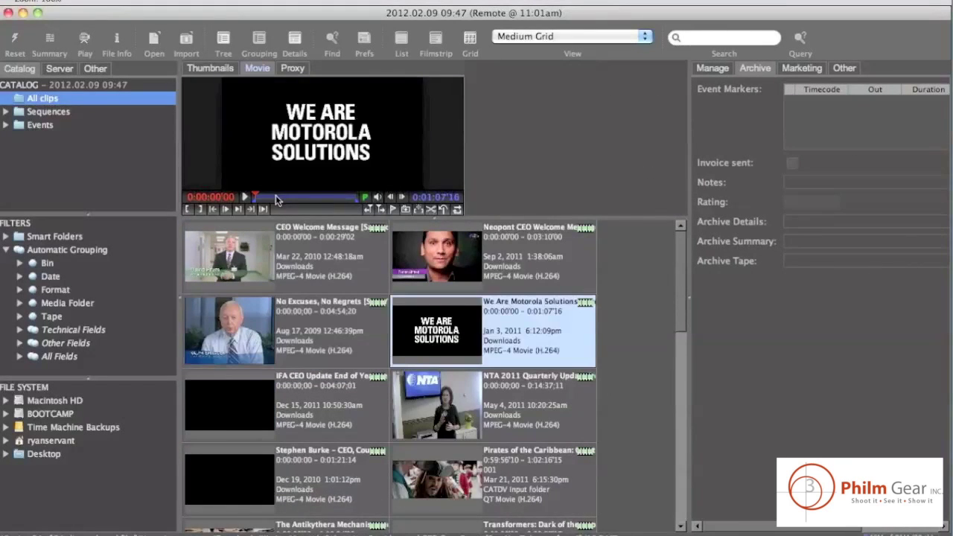
pyautogui.moveTo(280, 197); pyautogui.dragTo(289, 200)
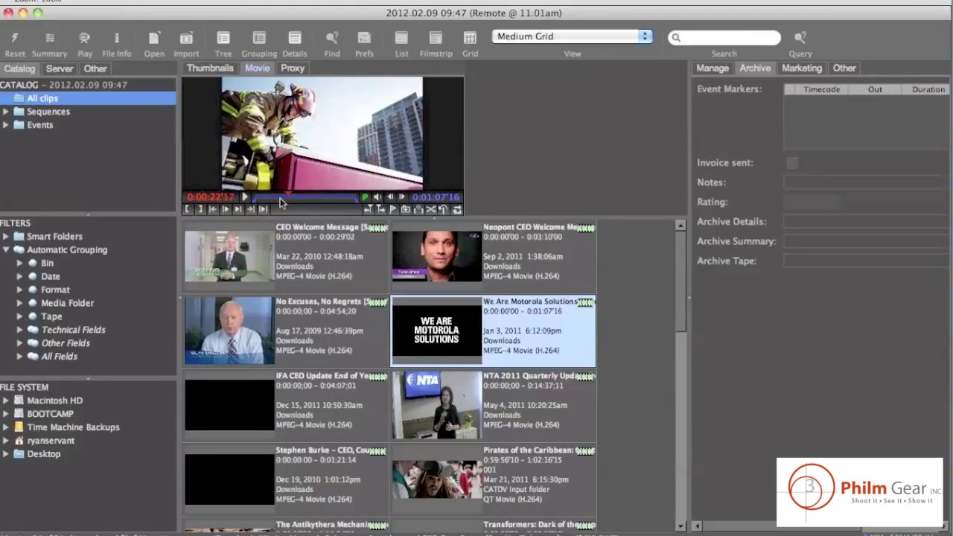
pyautogui.click(224, 257)
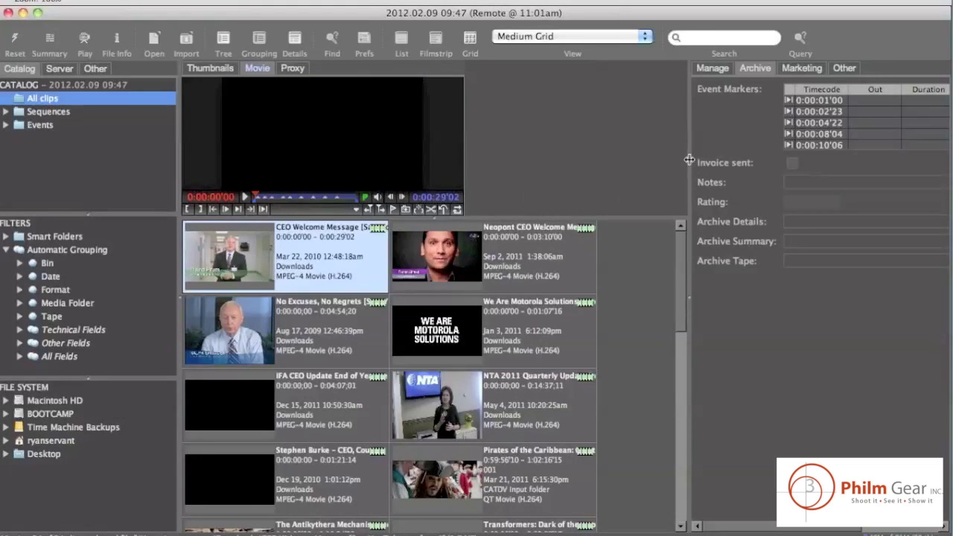
pyautogui.moveTo(689, 160); pyautogui.dragTo(492, 182)
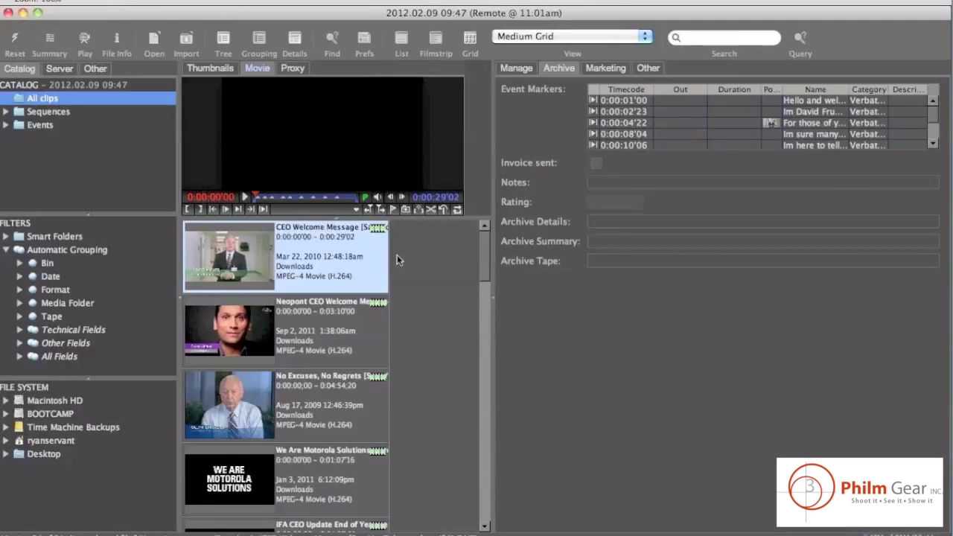
pyautogui.click(528, 67)
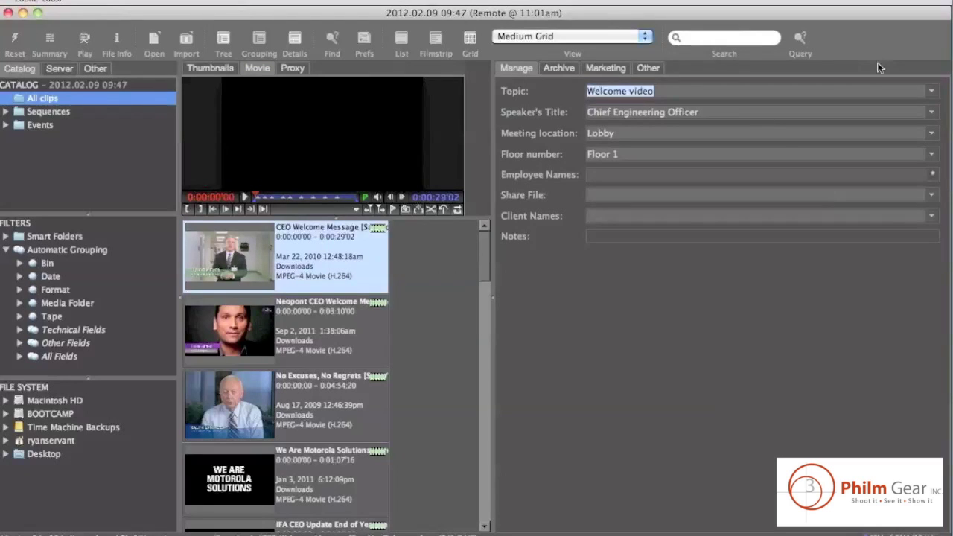
# Keep Topic 'Welcome video'; set Chief accounting officer, Conference room 3 and Floor 2.
pyautogui.click(932, 91)
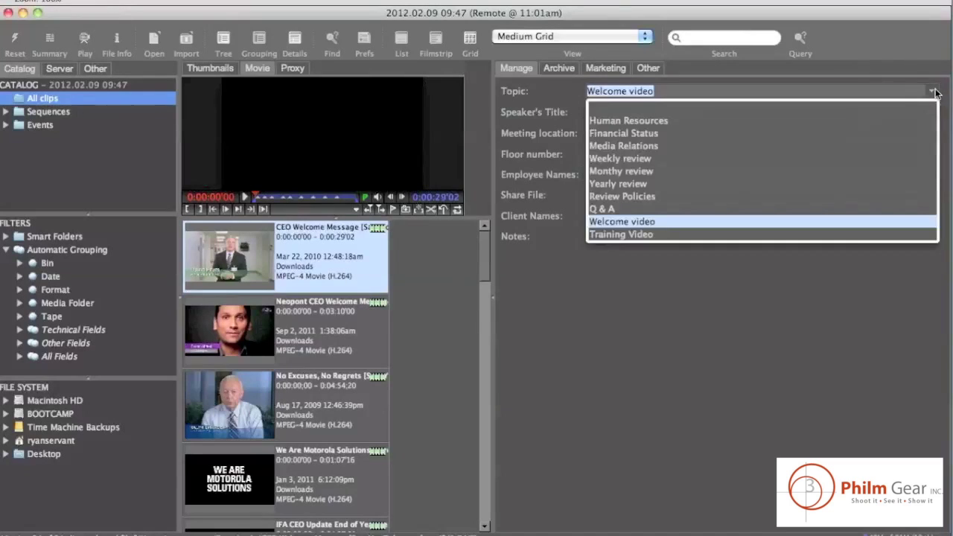
pyautogui.click(649, 221)
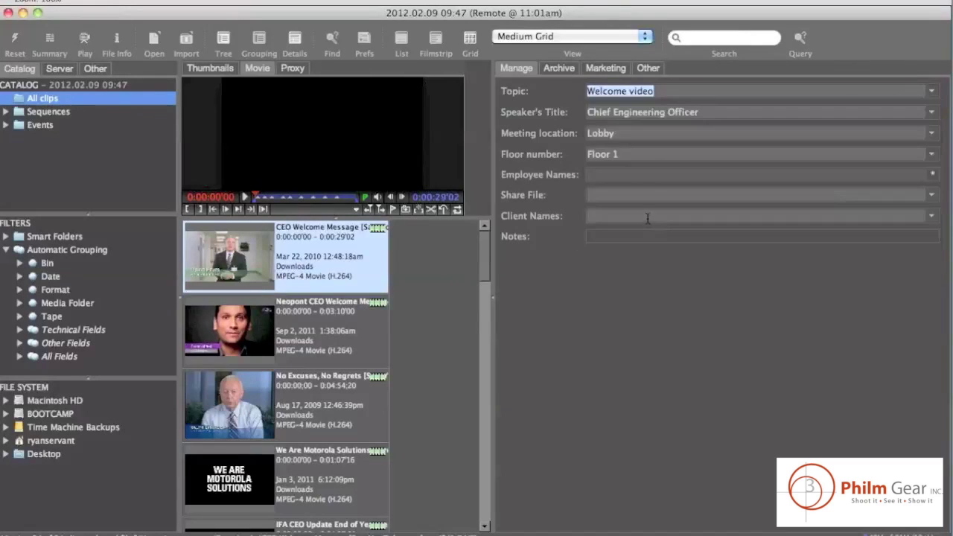
pyautogui.click(933, 114)
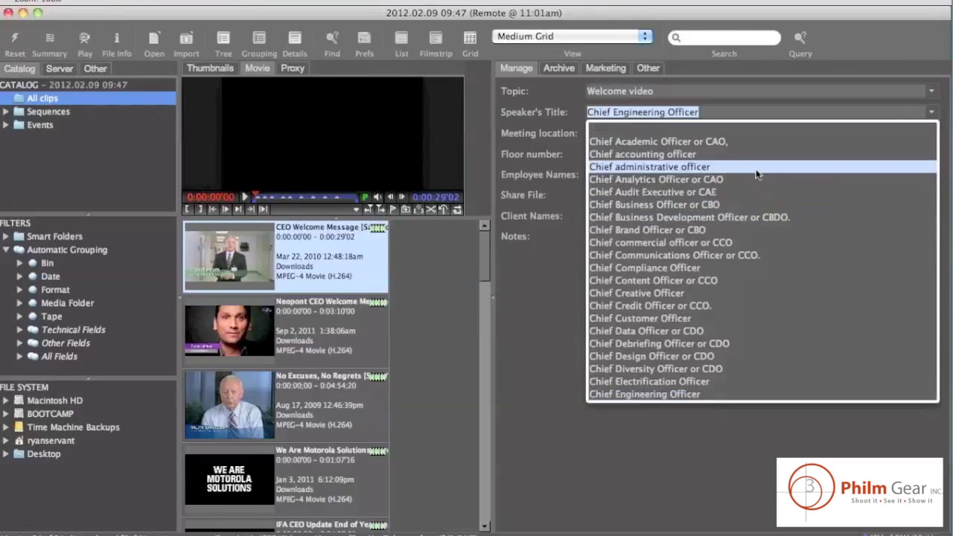
pyautogui.click(757, 154)
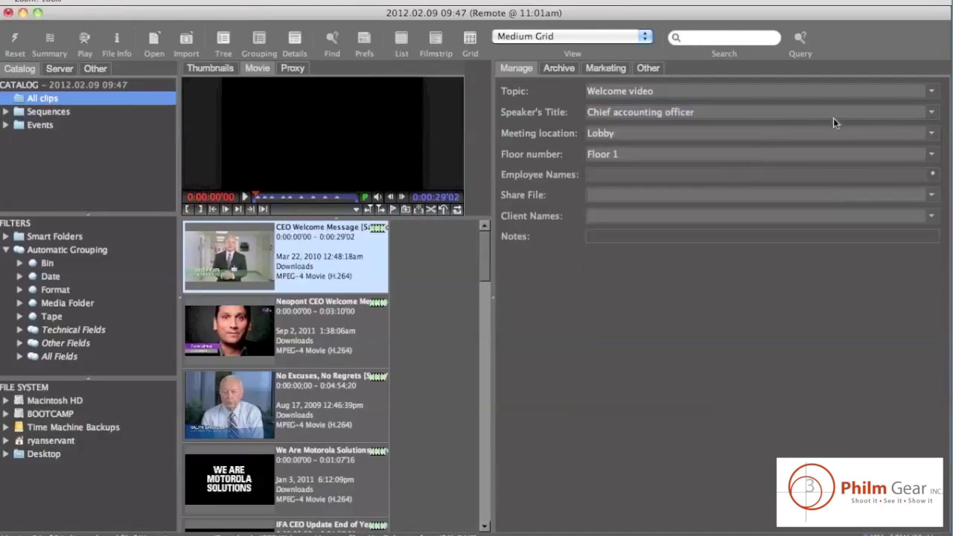
pyautogui.click(931, 132)
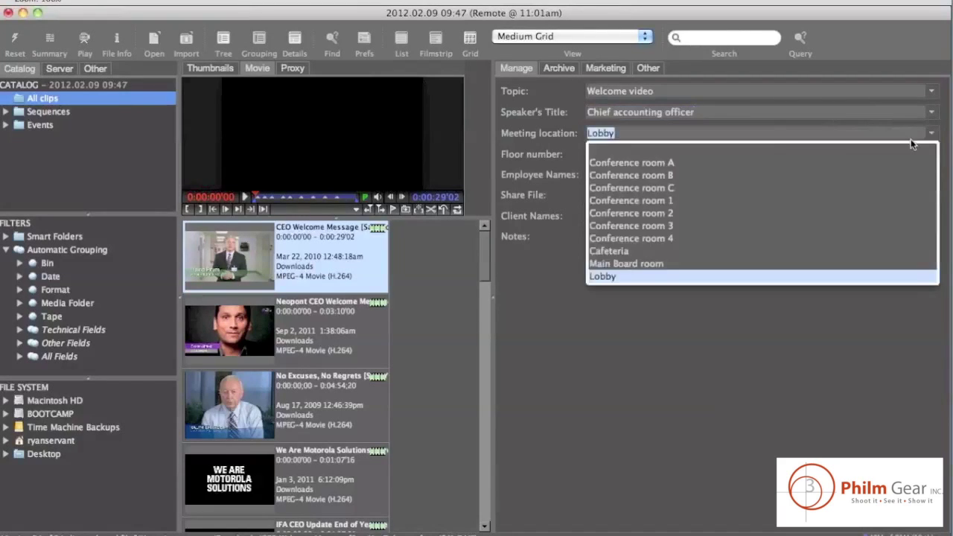
pyautogui.click(678, 223)
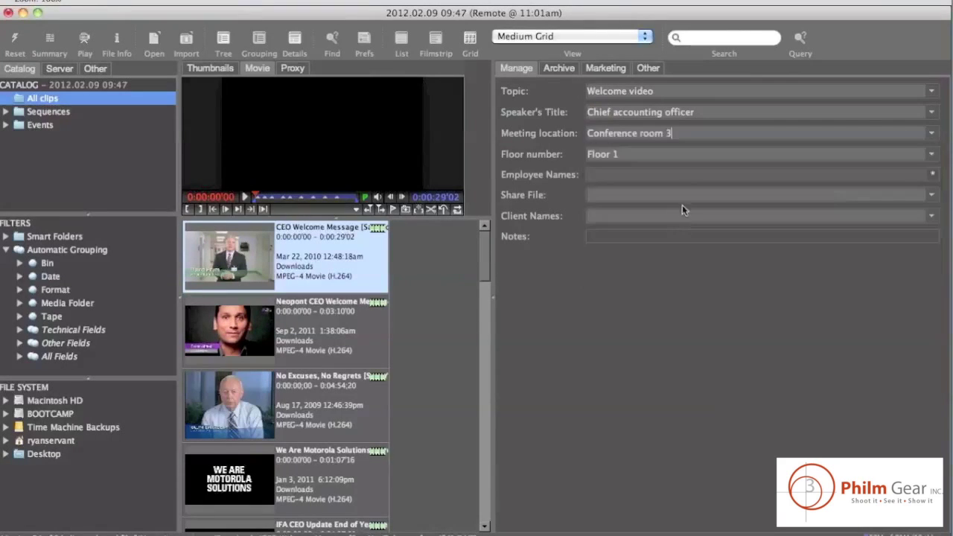
pyautogui.click(933, 155)
pyautogui.click(814, 195)
pyautogui.click(691, 36)
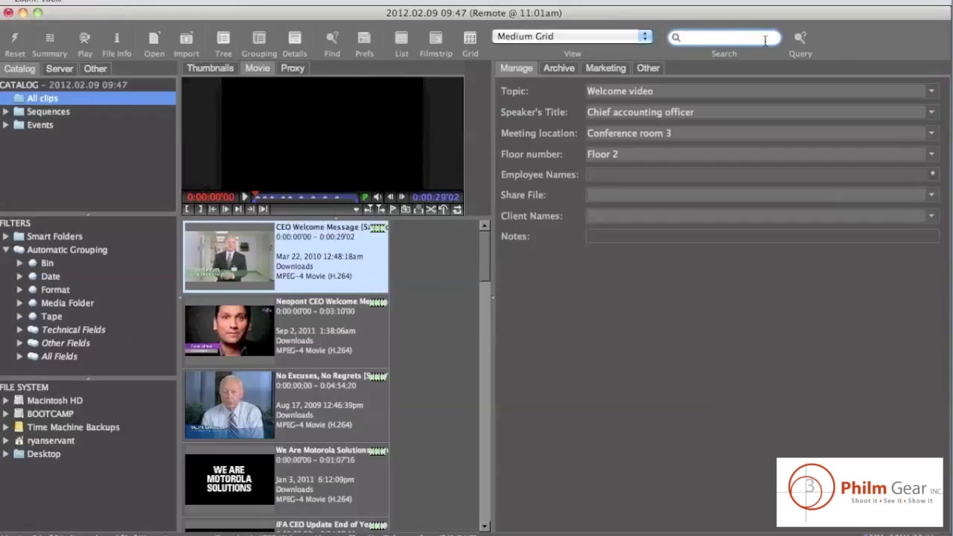
pyautogui.write('floo2')
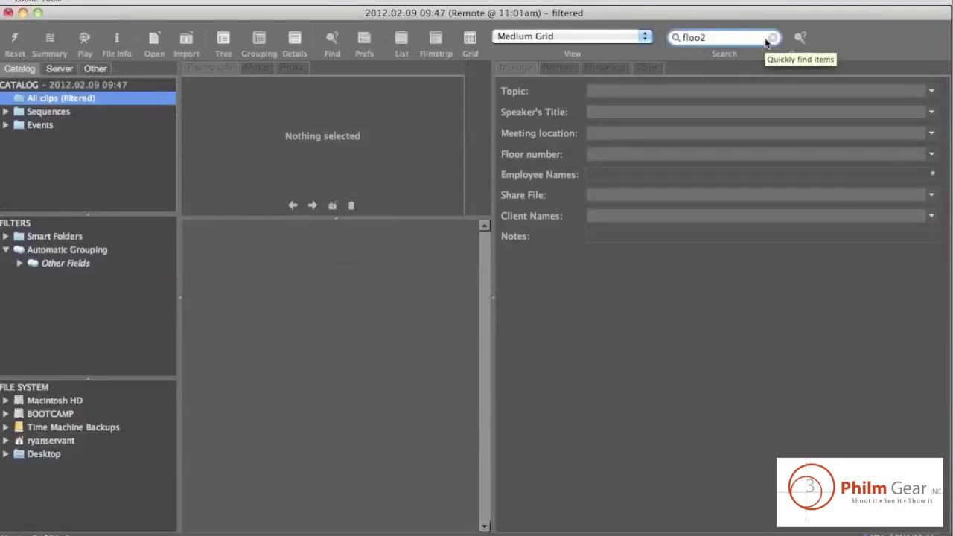
pyautogui.press('BackSpace')
pyautogui.write('2')
pyautogui.press('BackSpace')
pyautogui.write('r')
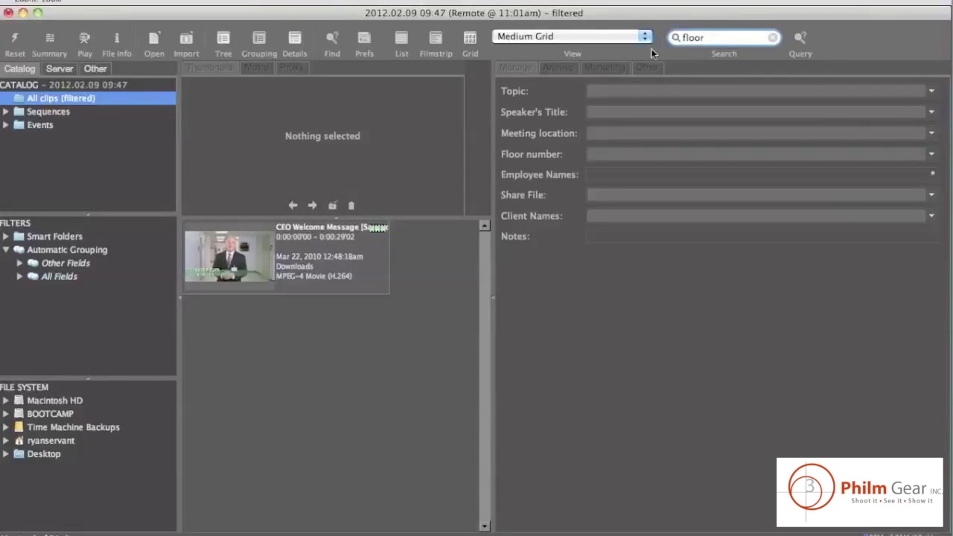
pyautogui.click(217, 261)
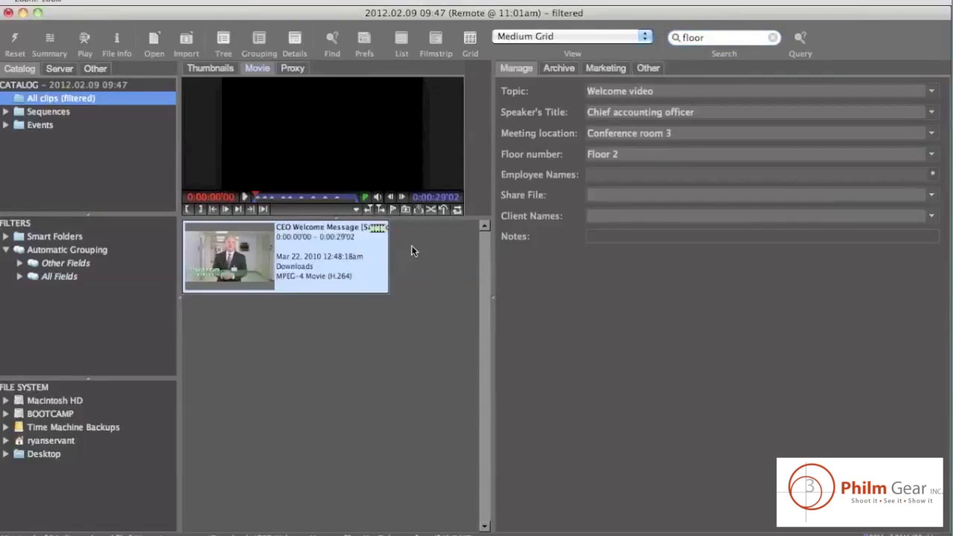
pyautogui.click(719, 37)
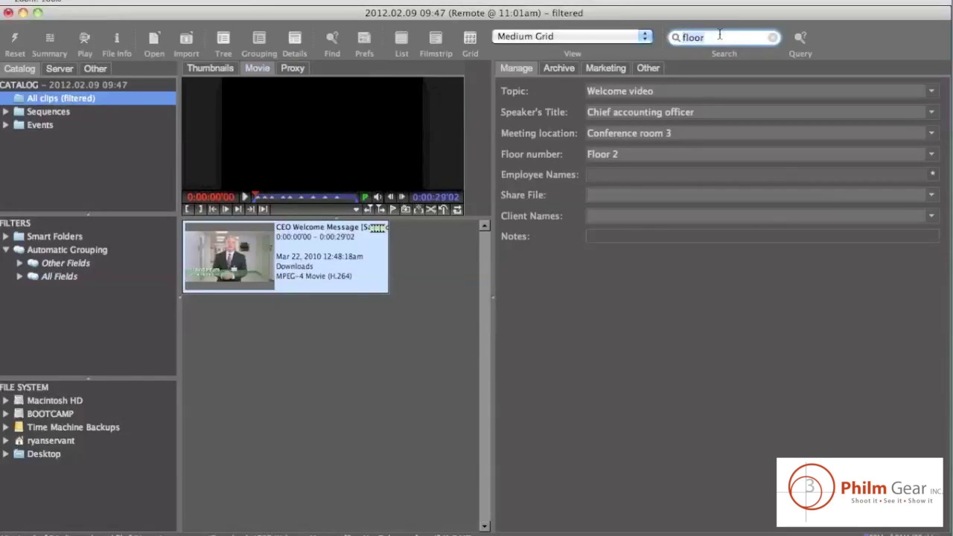
pyautogui.write('welcom')
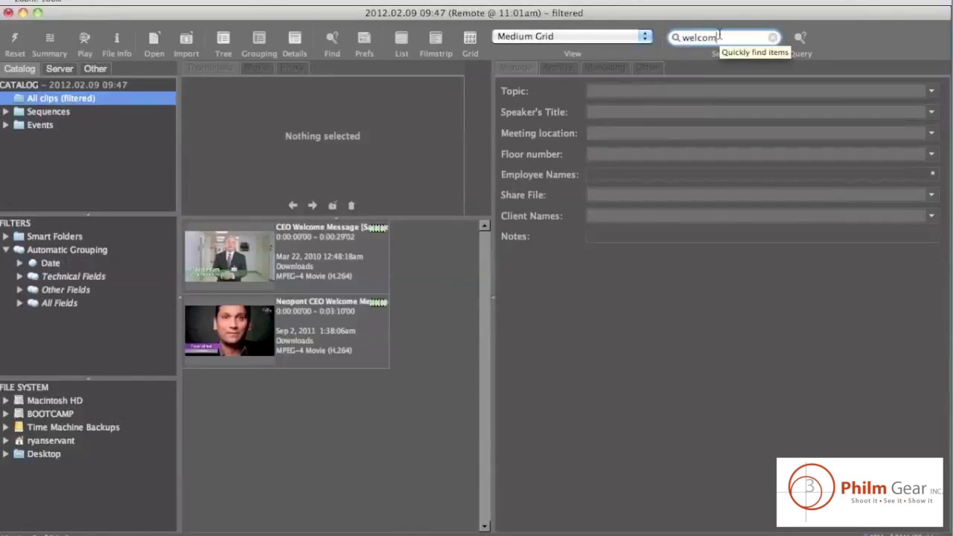
pyautogui.click(252, 256)
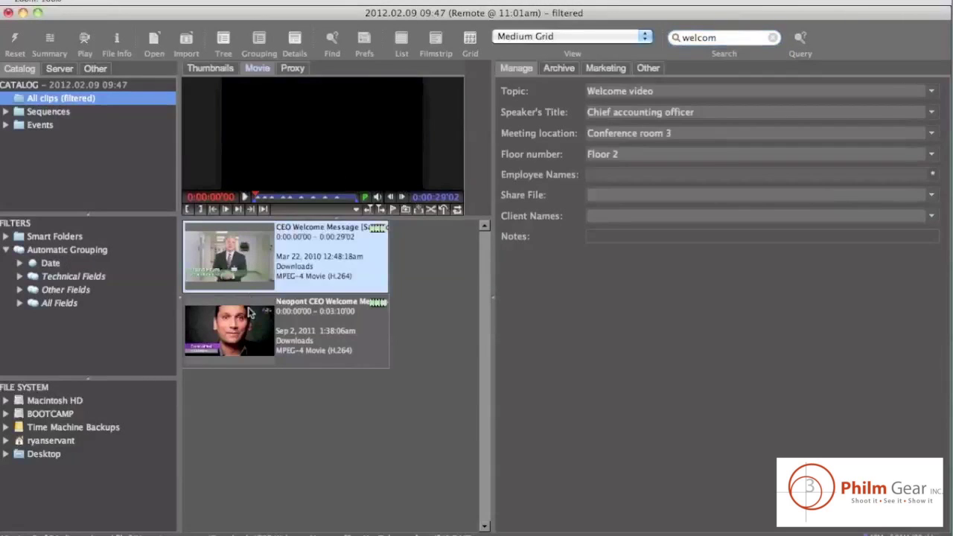
pyautogui.click(244, 328)
pyautogui.press('Up')
pyautogui.doubleClick(736, 39)
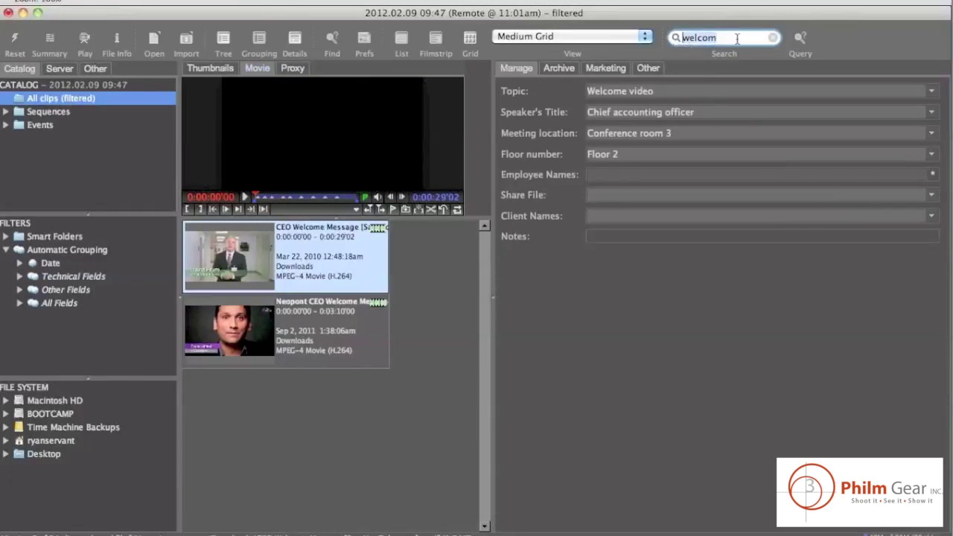
pyautogui.press('BackSpace')
pyautogui.click(240, 255)
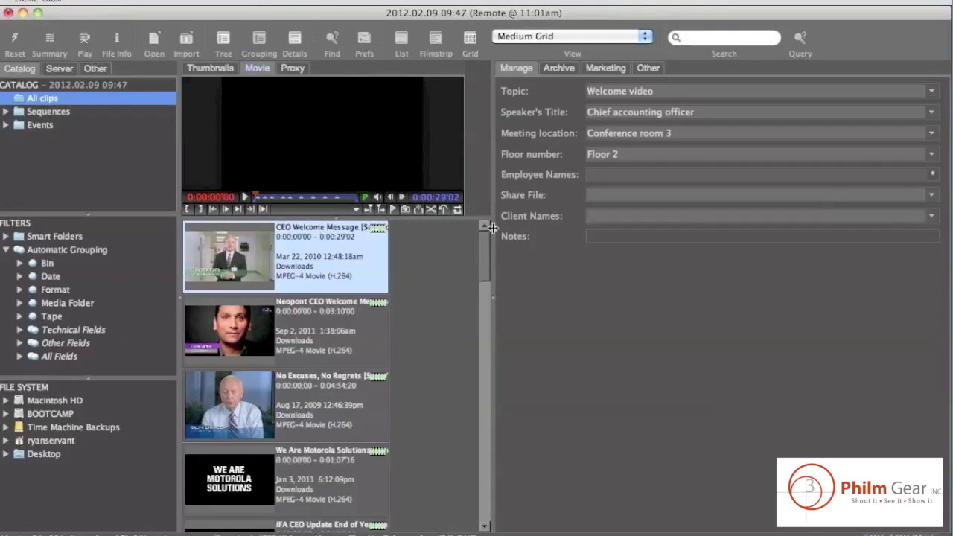
pyautogui.moveTo(491, 224); pyautogui.dragTo(487, 222)
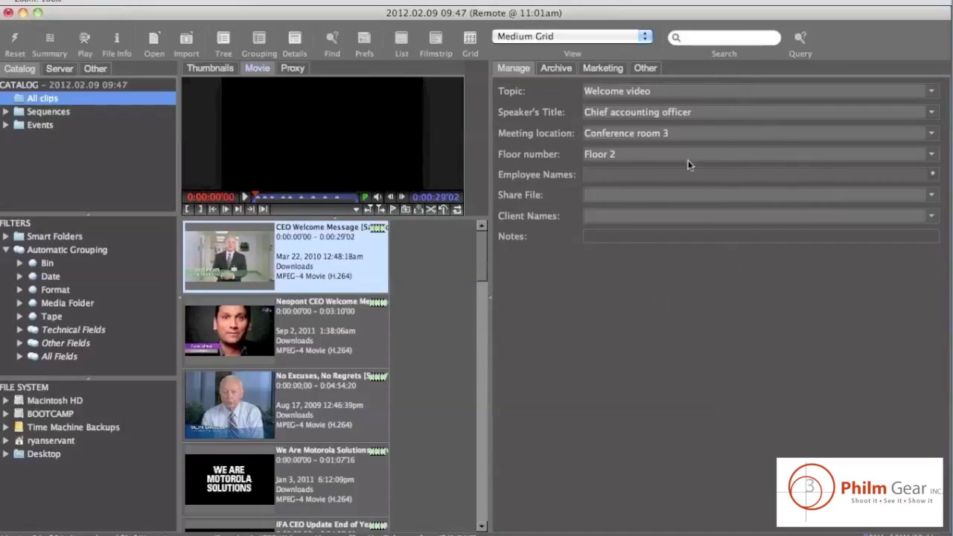
# Enter 'note field' as the CEO Welcome Message clip's note.
pyautogui.click(644, 222)
pyautogui.write('noye field')
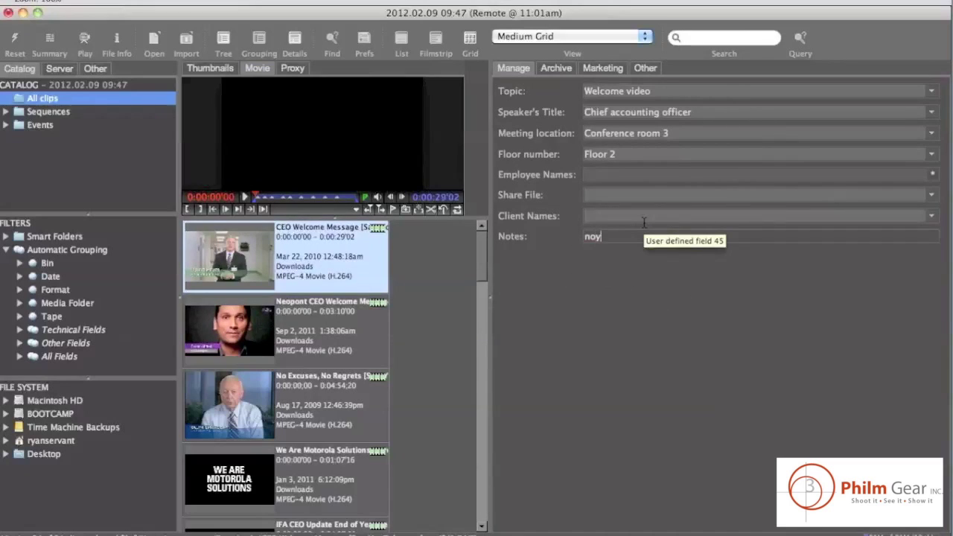
pyautogui.press('BackSpace')
pyautogui.press('BackSpace')
pyautogui.press('BackSpace')
pyautogui.press('BackSpace')
pyautogui.press('BackSpace')
pyautogui.write('te field')
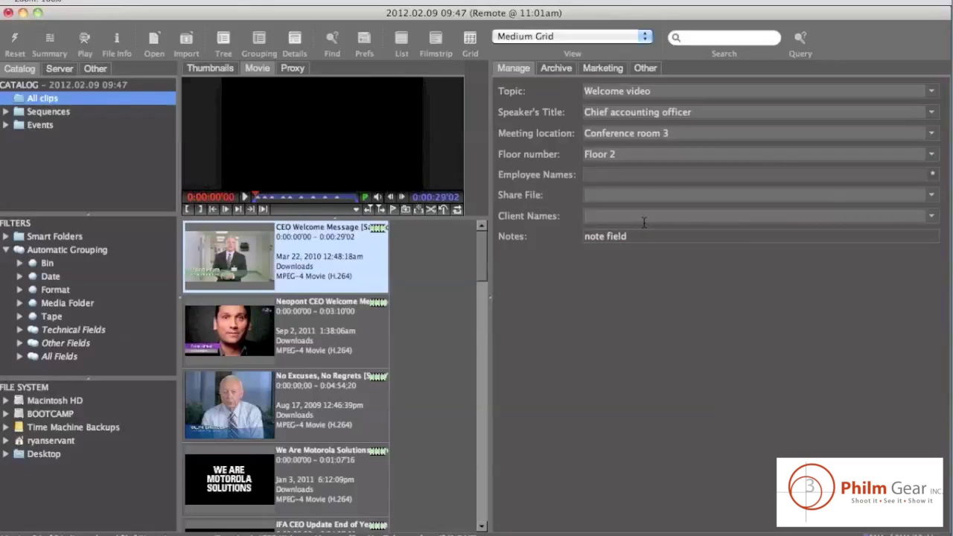
# Search the catalog for 'note fiel', then clear the search so all clips show.
pyautogui.click(742, 38)
pyautogui.write('note')
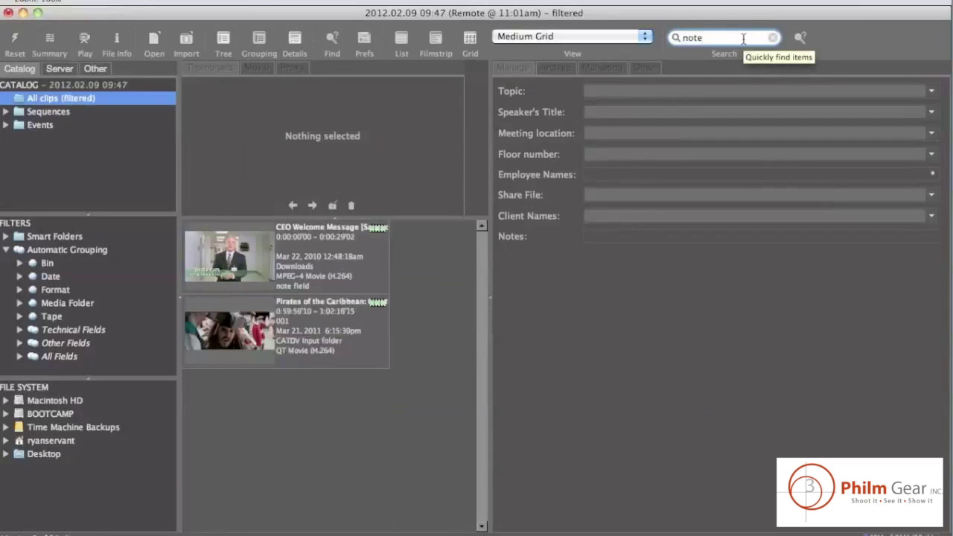
pyautogui.write(' fiel')
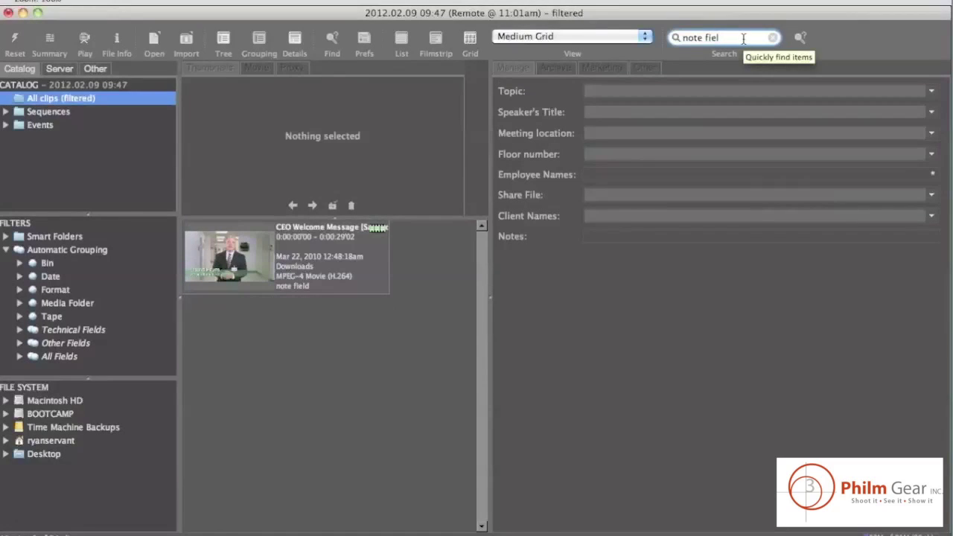
pyautogui.press('BackSpace')
pyautogui.press('BackSpace')
pyautogui.press('BackSpace')
pyautogui.press('BackSpace')
pyautogui.press('BackSpace')
pyautogui.press('BackSpace')
pyautogui.press('BackSpace')
pyautogui.press('BackSpace')
pyautogui.press('BackSpace')
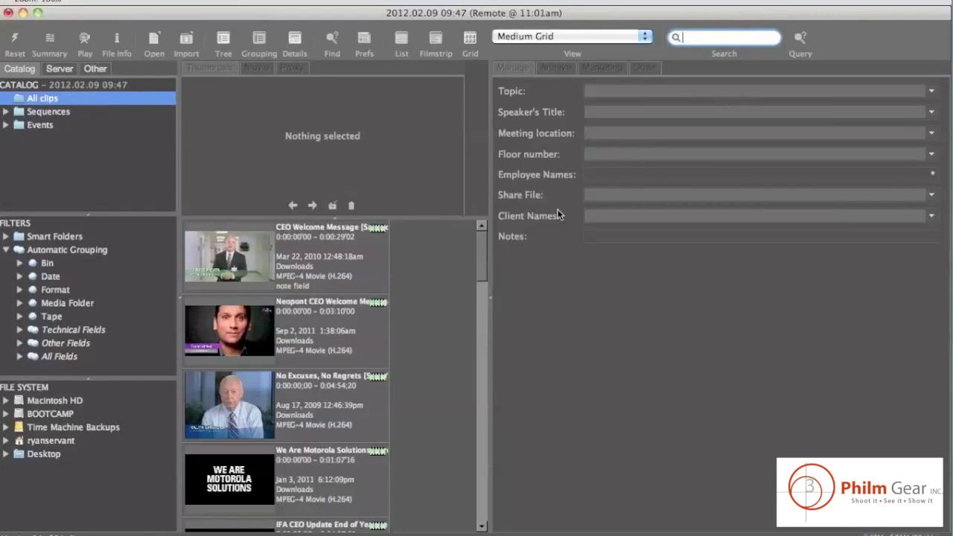
# Set the first three clips' Topic to 'Monthy review', then reselect only CEO Welcome Message.
pyautogui.click(298, 250)
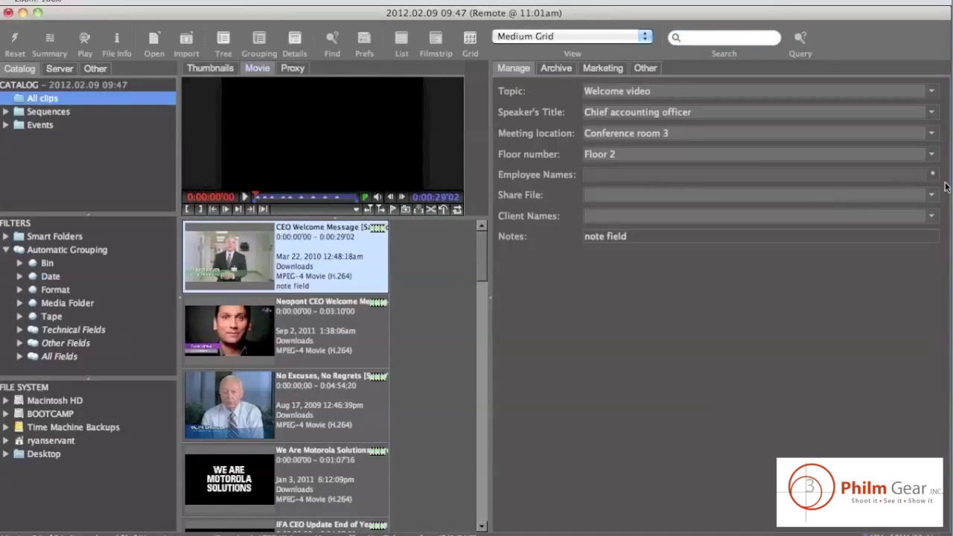
pyautogui.keyDown('shift'); pyautogui.click(246, 397); pyautogui.keyUp('shift')
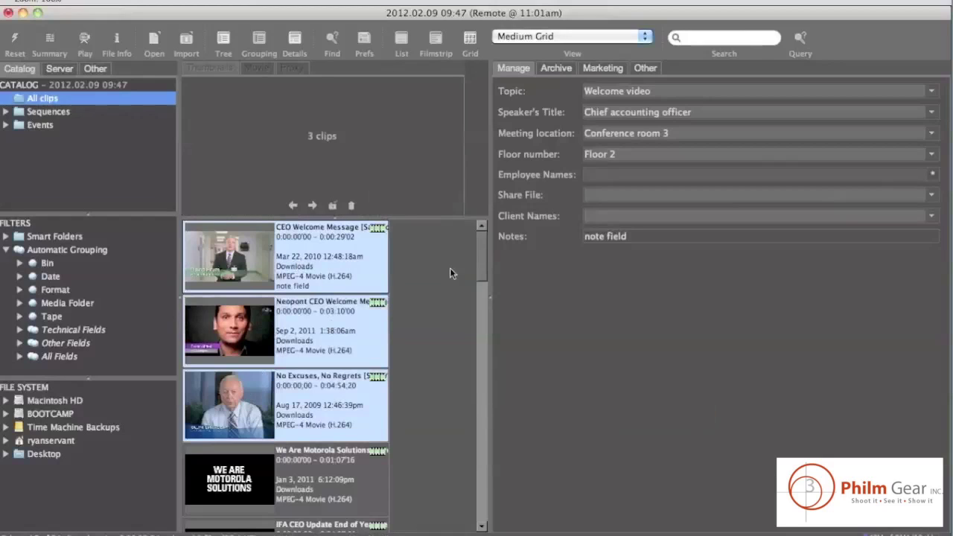
pyautogui.click(931, 91)
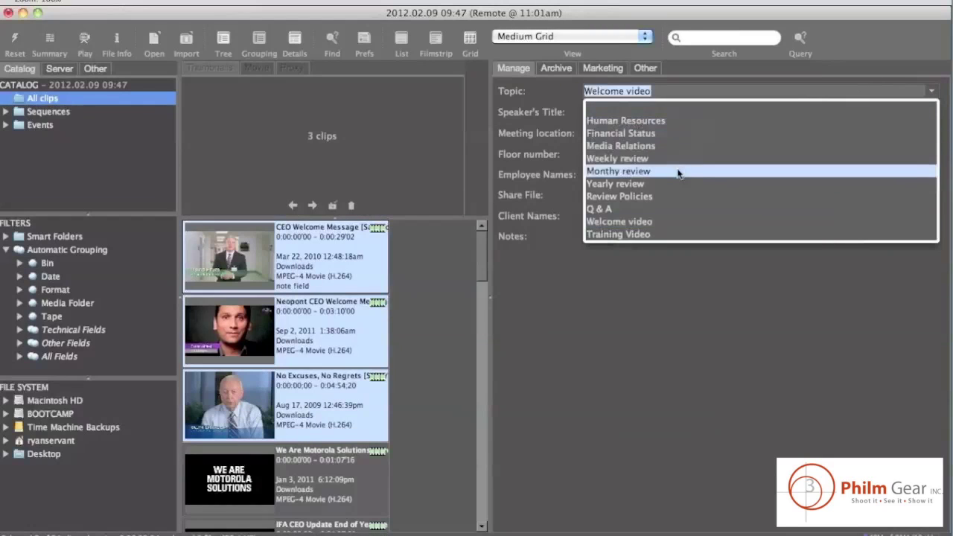
pyautogui.press('Escape')
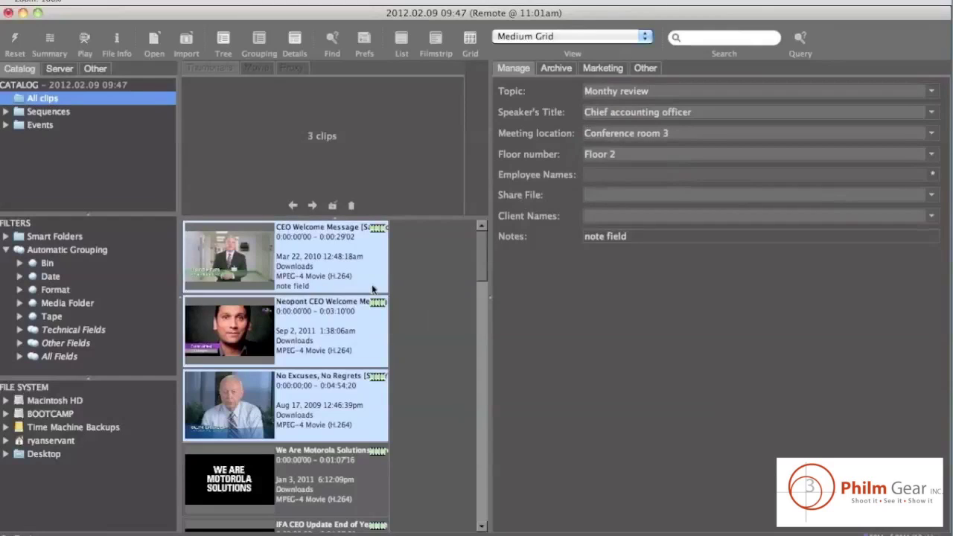
pyautogui.click(439, 266)
pyautogui.click(249, 262)
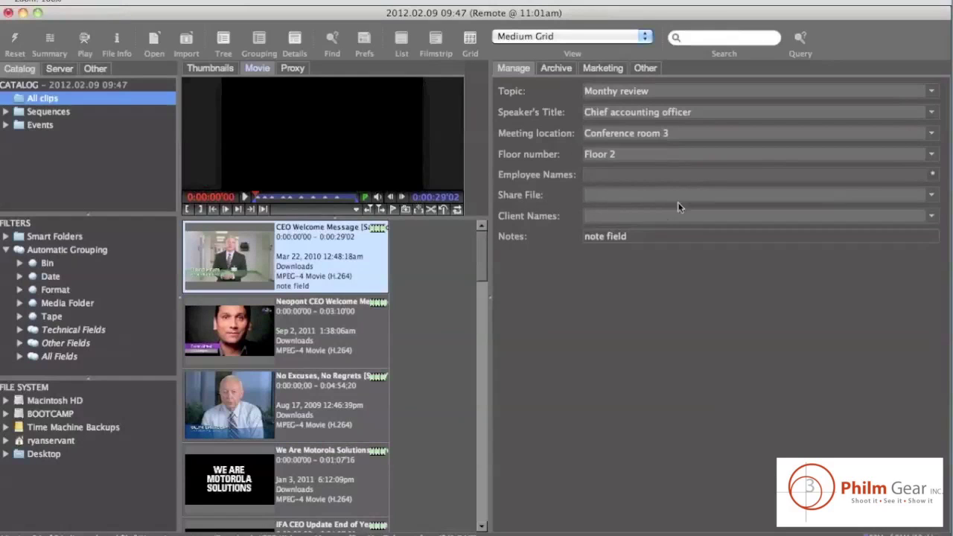
# Look through the clip's Archive, Marketing and other metadata tabs, ending on Manage.
pyautogui.click(547, 71)
pyautogui.click(600, 67)
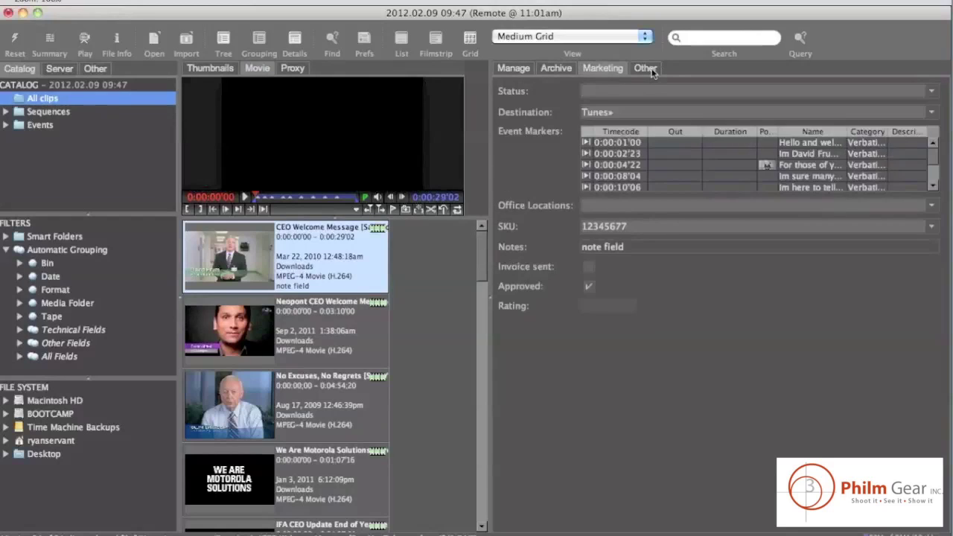
pyautogui.click(645, 68)
pyautogui.click(605, 69)
pyautogui.click(557, 68)
pyautogui.click(525, 68)
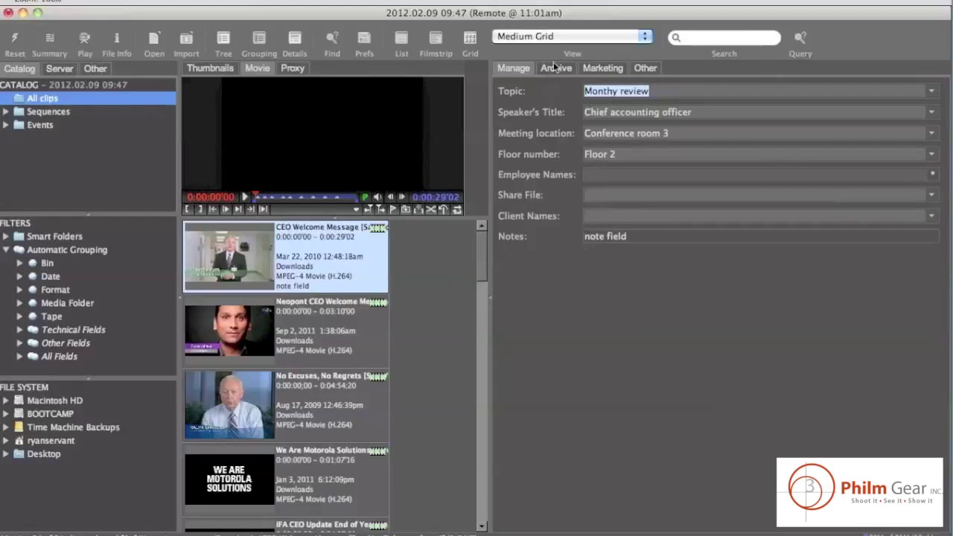
# On the Marketing tab, set Destination to YouTube and Office Locations to Boston.
pyautogui.click(602, 68)
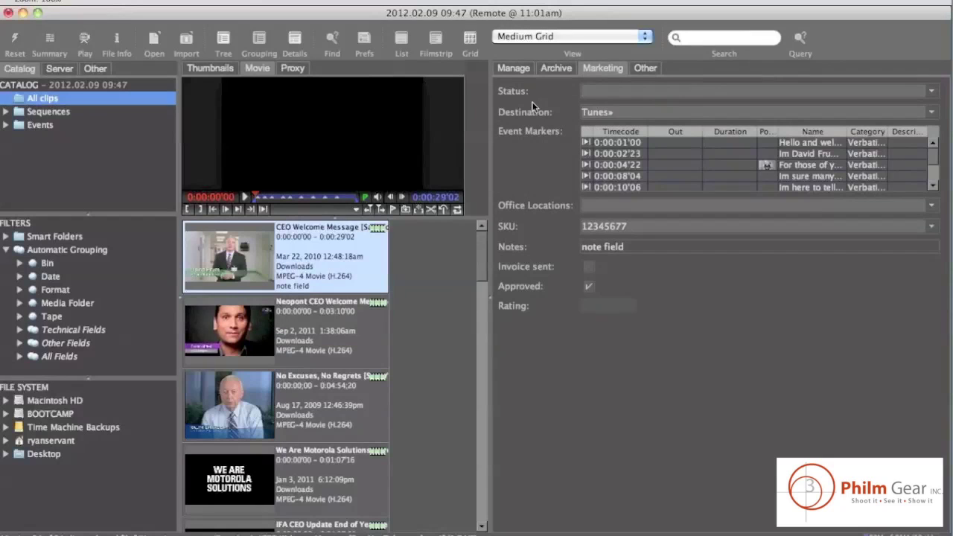
pyautogui.click(931, 112)
pyautogui.click(700, 191)
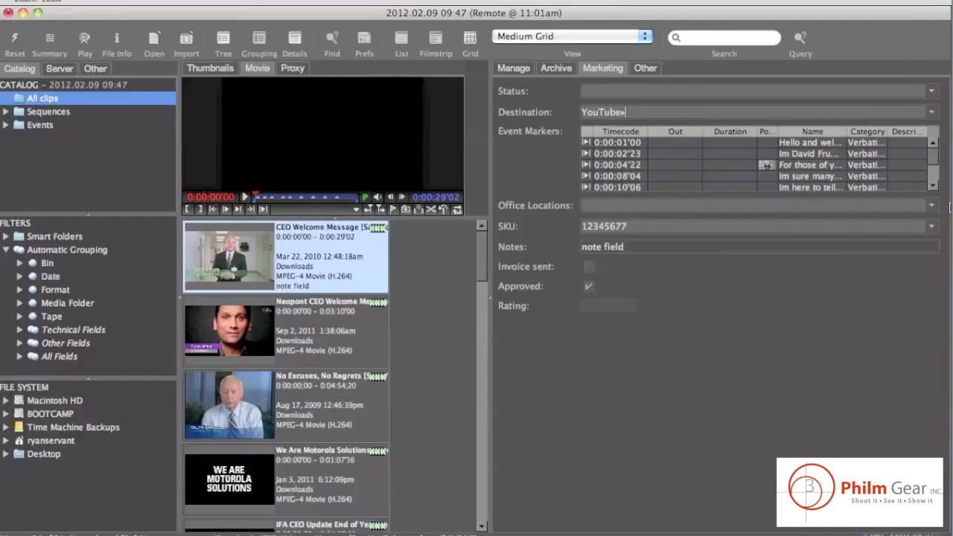
pyautogui.click(931, 207)
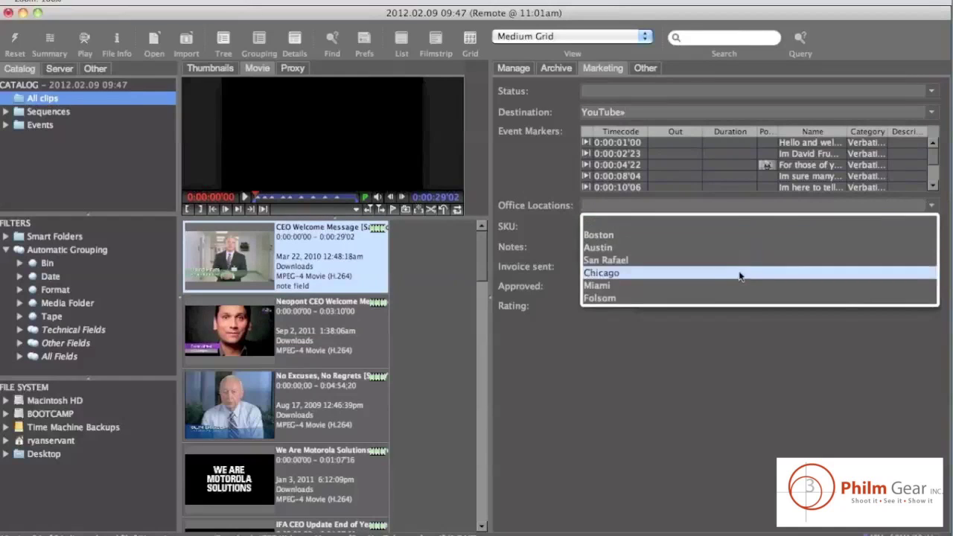
pyautogui.click(699, 235)
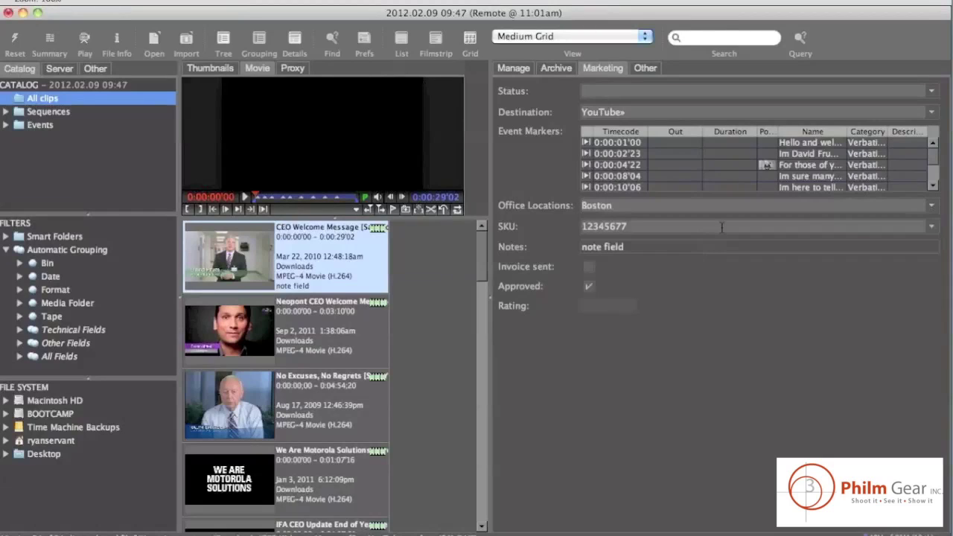
pyautogui.moveTo(623, 246); pyautogui.dragTo(581, 247)
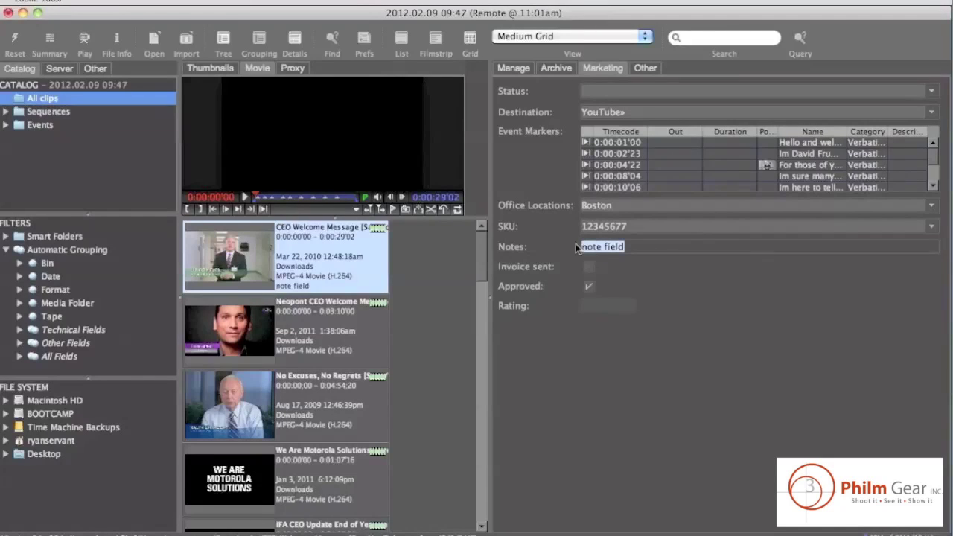
# Give the clip a four-star rating and tick Invoice sent and Approved.
pyautogui.click(598, 306)
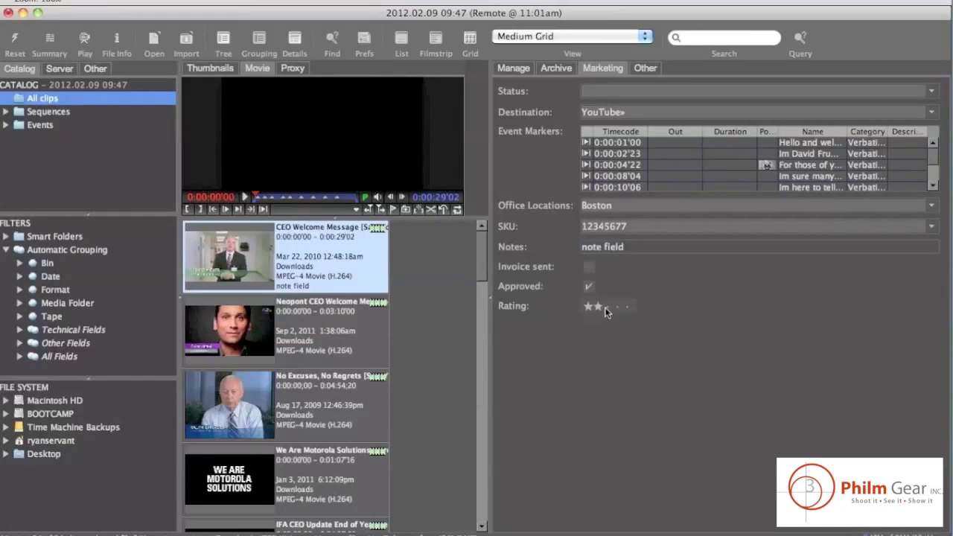
pyautogui.click(617, 308)
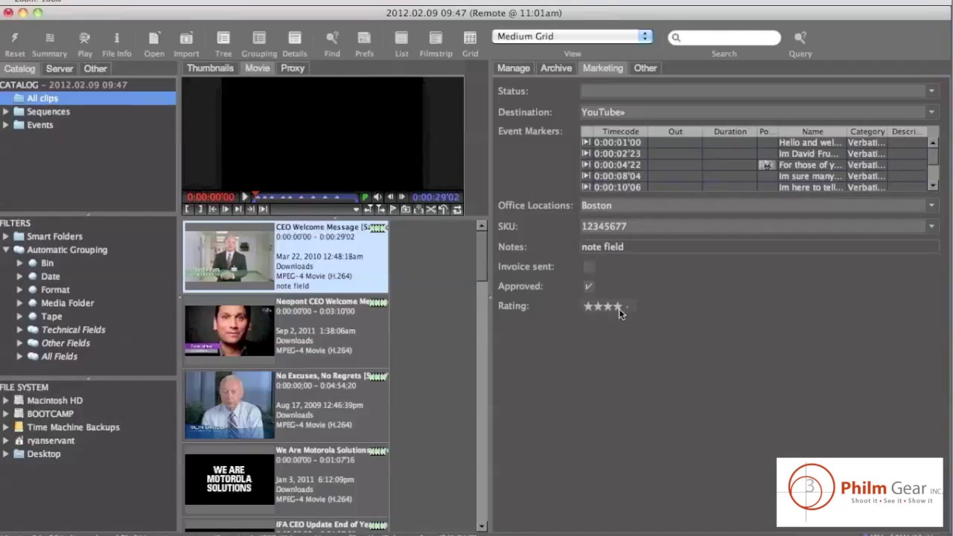
pyautogui.click(589, 268)
pyautogui.click(591, 286)
pyautogui.click(589, 286)
# Show the Archive fields and bring the Verbatim Logger Plus transcript window into view.
pyautogui.click(555, 69)
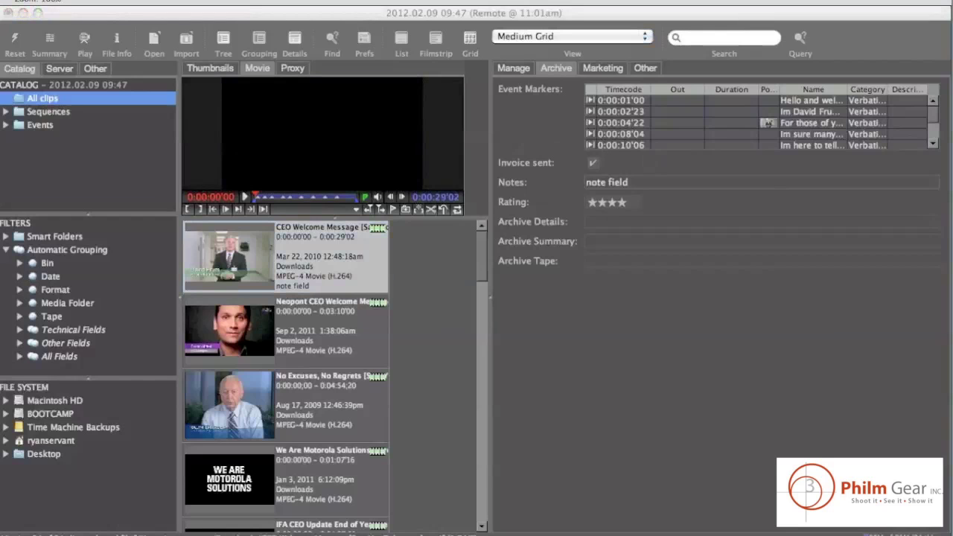
pyautogui.moveTo(952, 132); pyautogui.dragTo(468, 34)
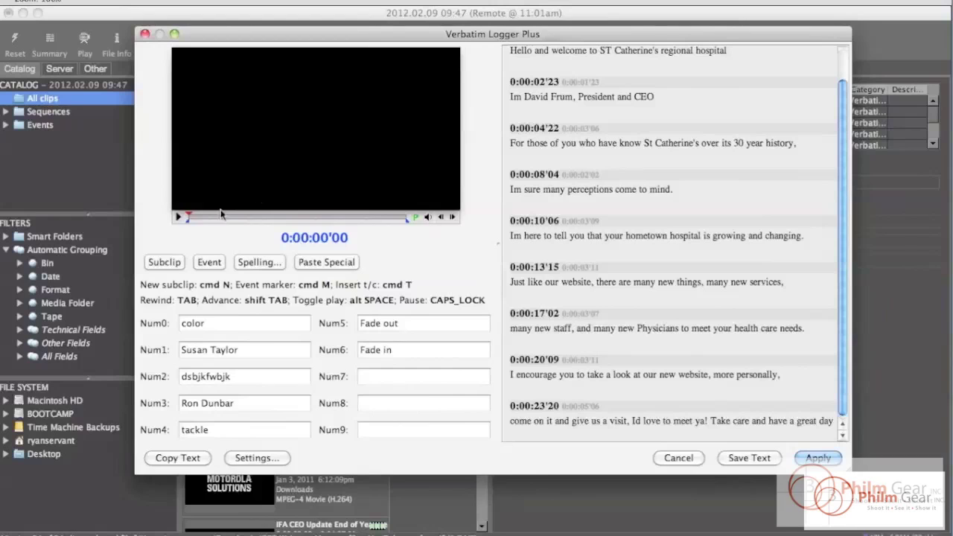
# Review the transcript, cueing playback to about five seconds, then cancel the logger without saving.
pyautogui.click(201, 221)
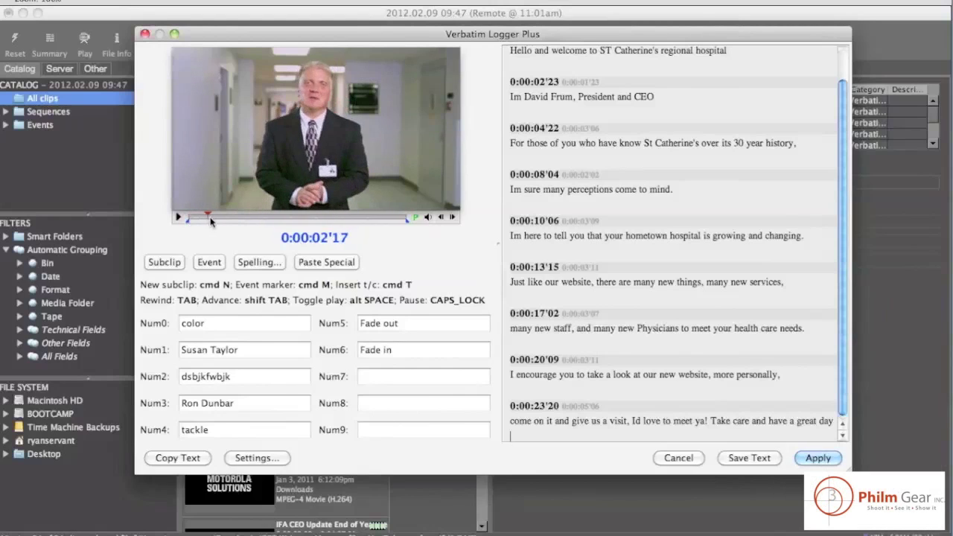
pyautogui.scroll(3, 623, 123)
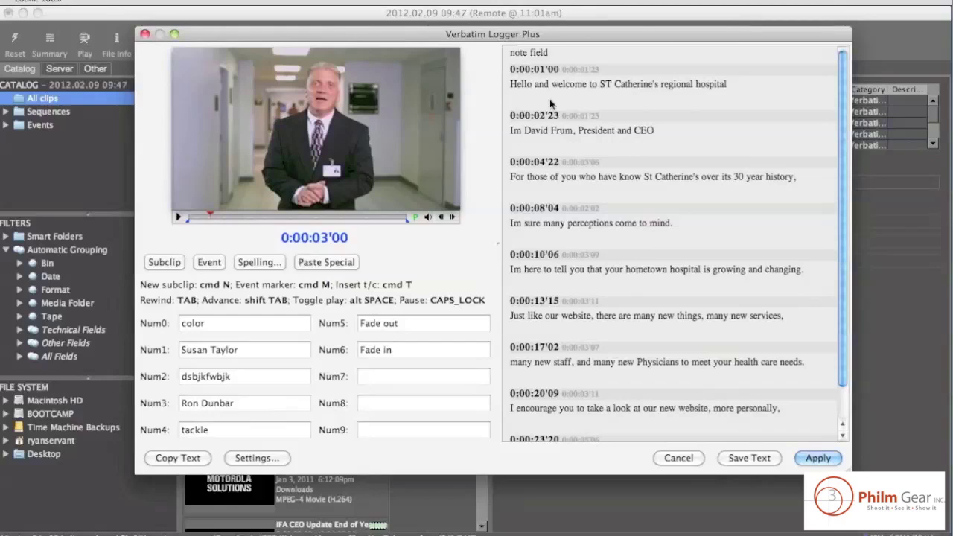
pyautogui.click(230, 221)
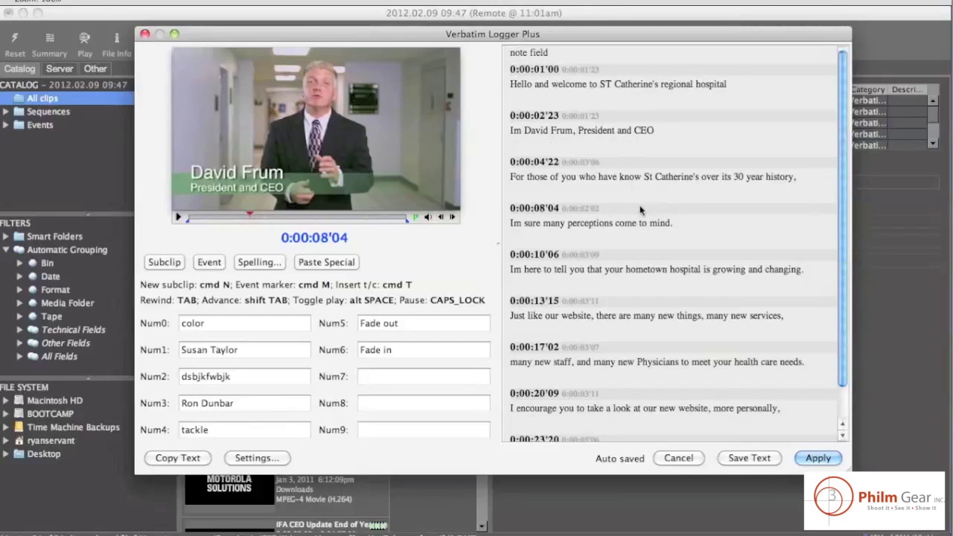
pyautogui.scroll(-2, 617, 287)
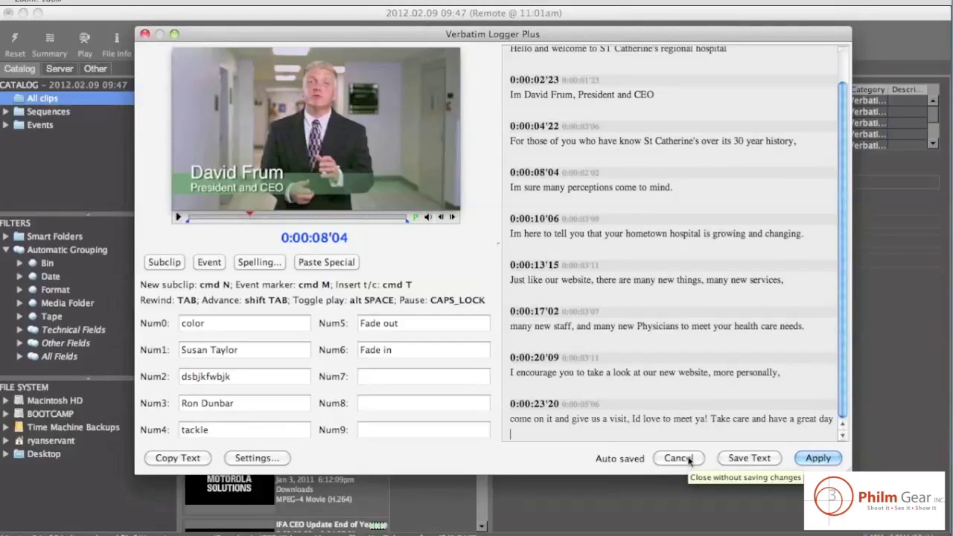
pyautogui.click(688, 459)
# Search the catalog for 'For those' and select the CEO Welcome Message clip.
pyautogui.click(719, 37)
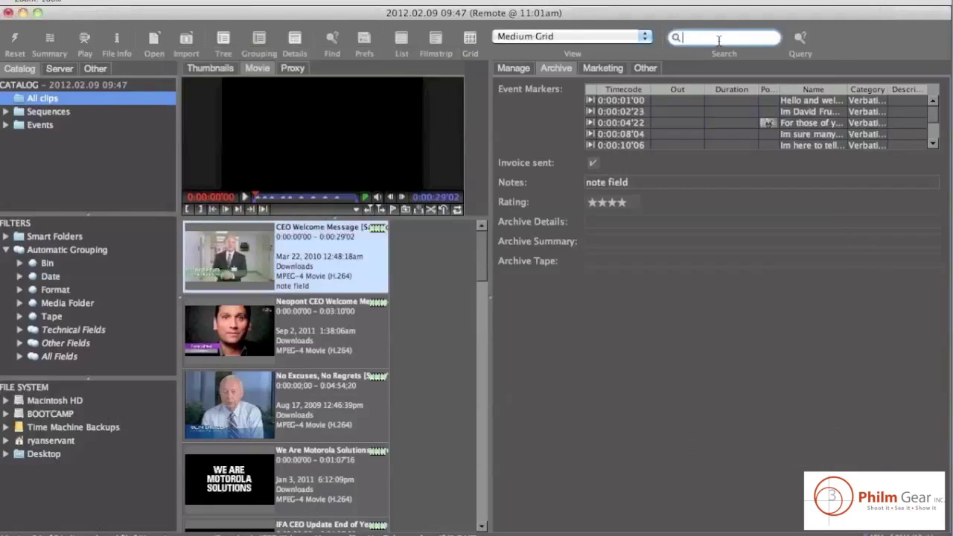
pyautogui.write('From those of')
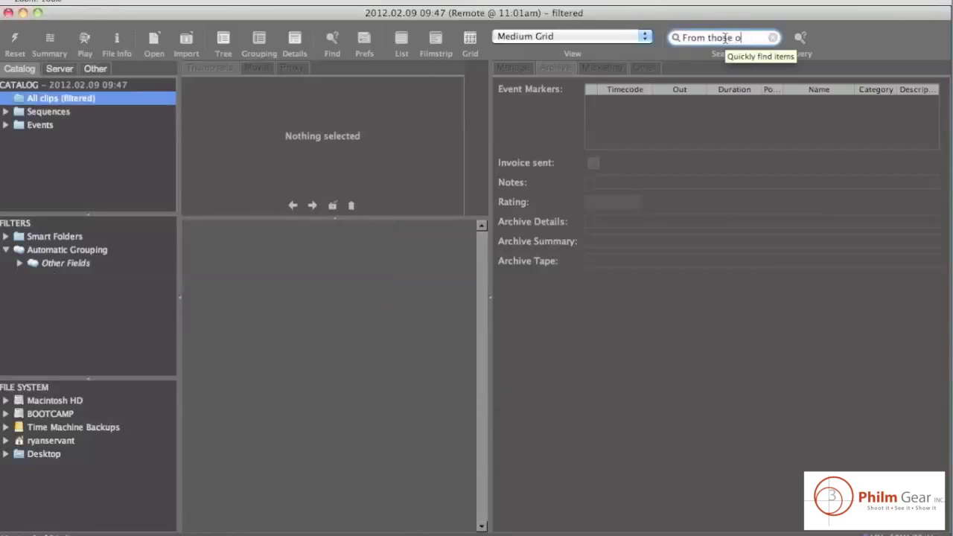
pyautogui.press('BackSpace')
pyautogui.press('BackSpace')
pyautogui.press('BackSpace')
pyautogui.press('BackSpace')
pyautogui.press('BackSpace')
pyautogui.press('BackSpace')
pyautogui.press('BackSpace')
pyautogui.press('BackSpace')
pyautogui.press('BackSpace')
pyautogui.press('BackSpace')
pyautogui.press('BackSpace')
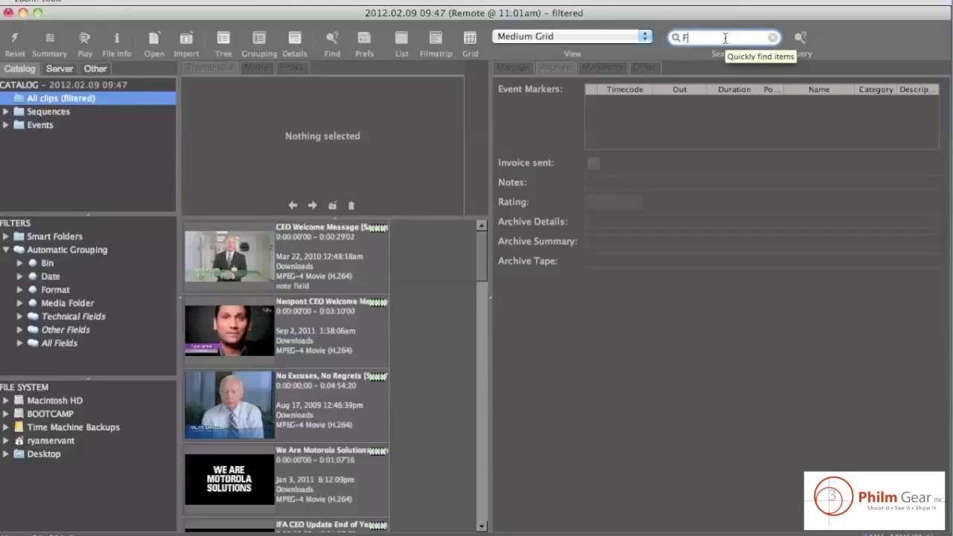
pyautogui.write('or those')
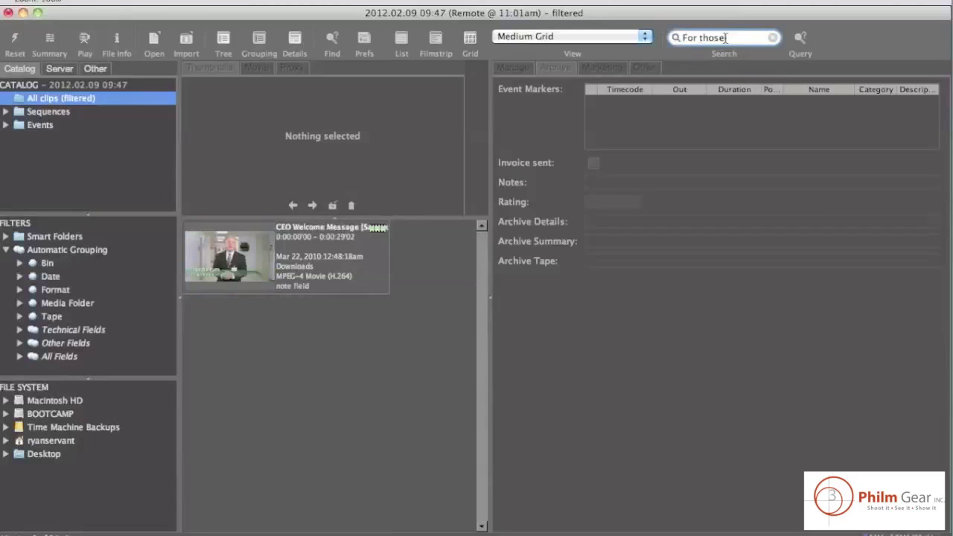
pyautogui.click(251, 255)
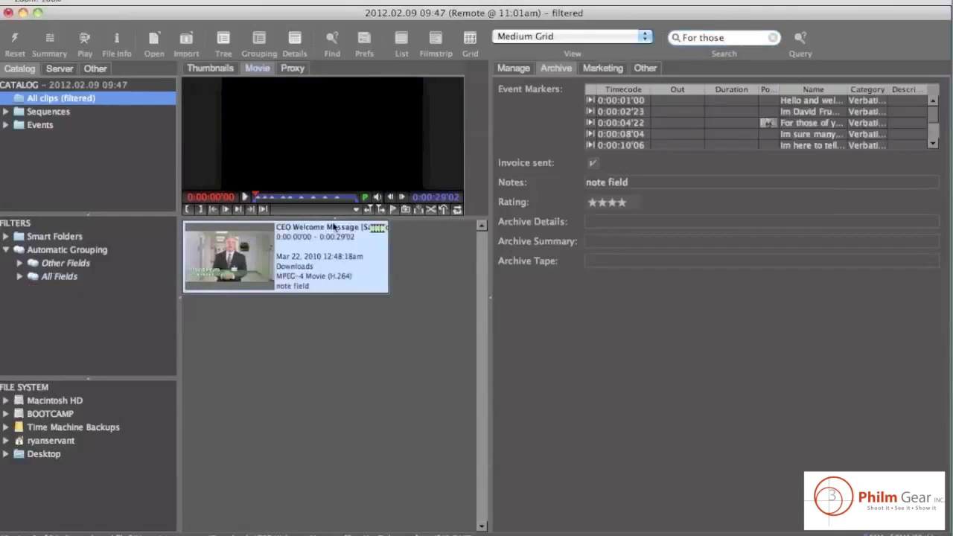
# Step through event markers 0:00:01'00 to 0:00:10'06, then open the Clip Summary.
pyautogui.click(689, 102)
pyautogui.click(687, 112)
pyautogui.click(683, 122)
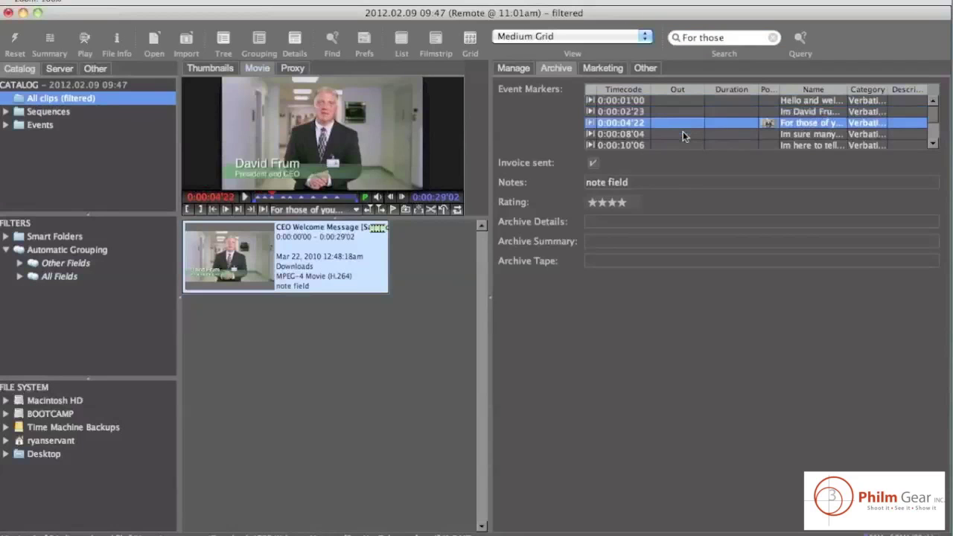
pyautogui.click(683, 132)
pyautogui.click(682, 143)
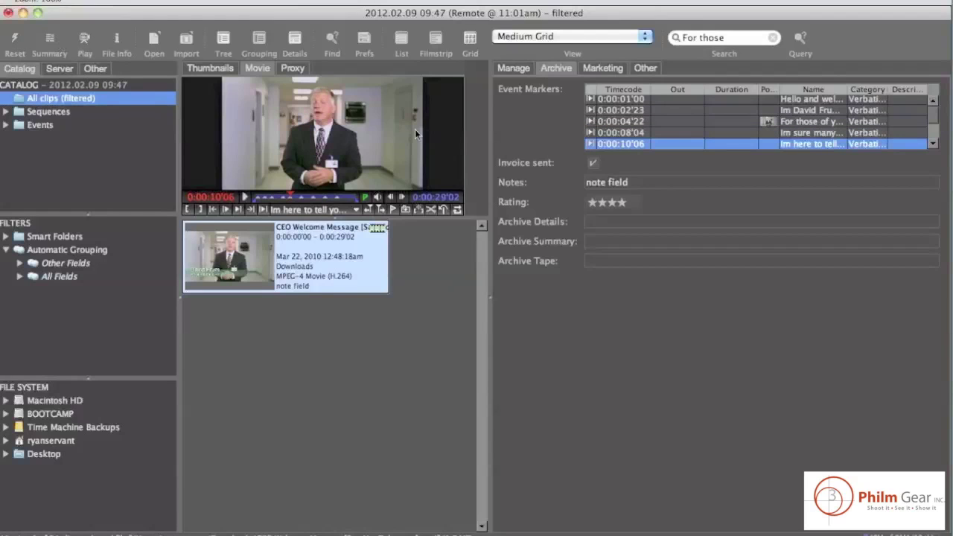
pyautogui.click(48, 39)
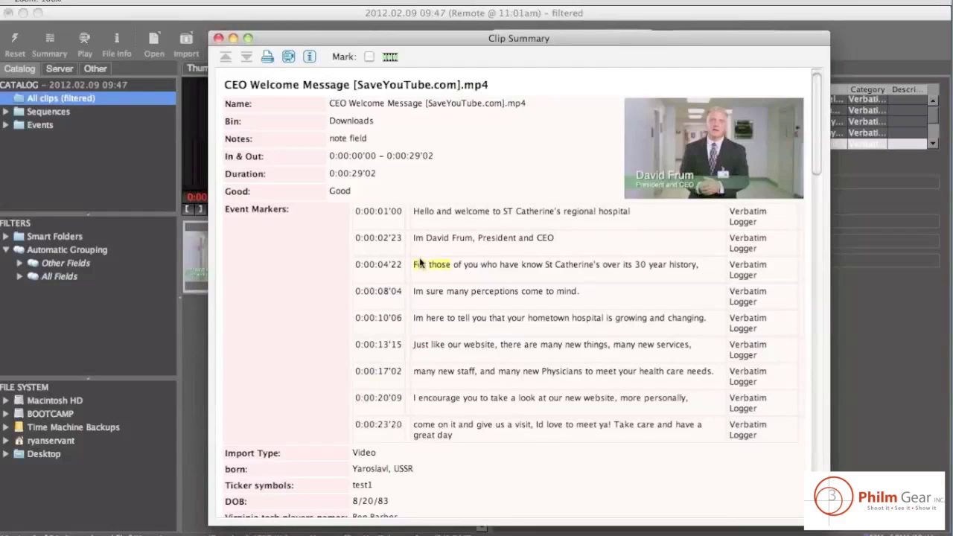
# Close the clip summary, clear the search filter and reselect CEO Welcome Message.
pyautogui.moveTo(414, 265); pyautogui.dragTo(707, 268)
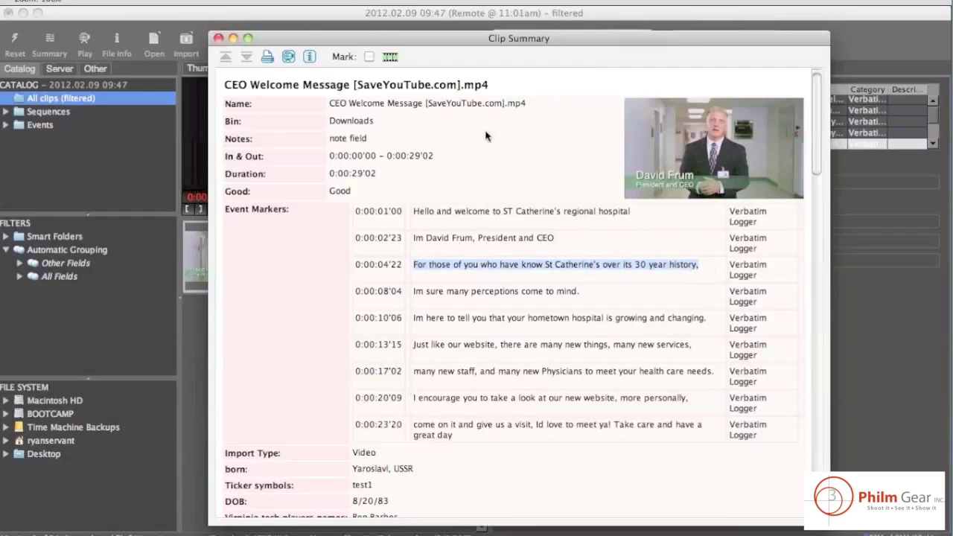
pyautogui.click(218, 38)
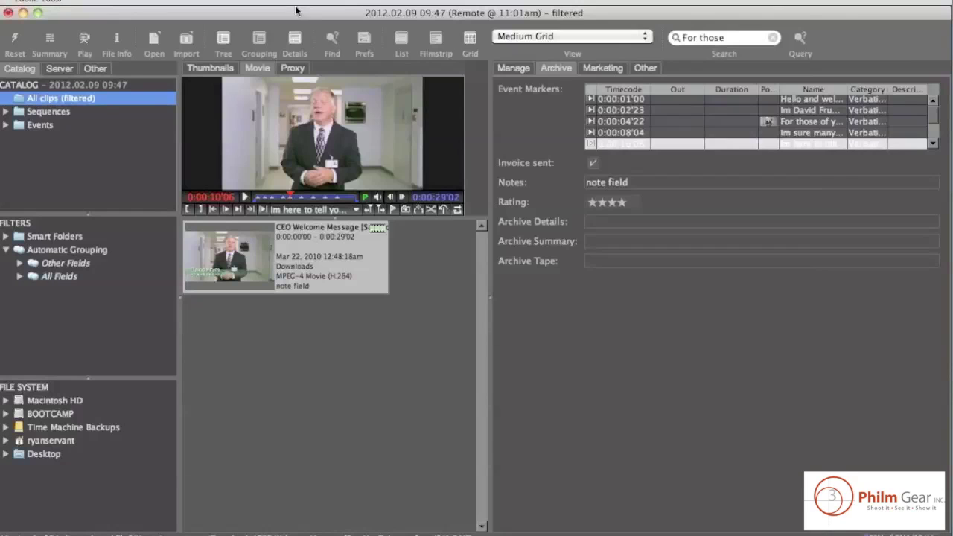
pyautogui.click(774, 37)
pyautogui.click(249, 265)
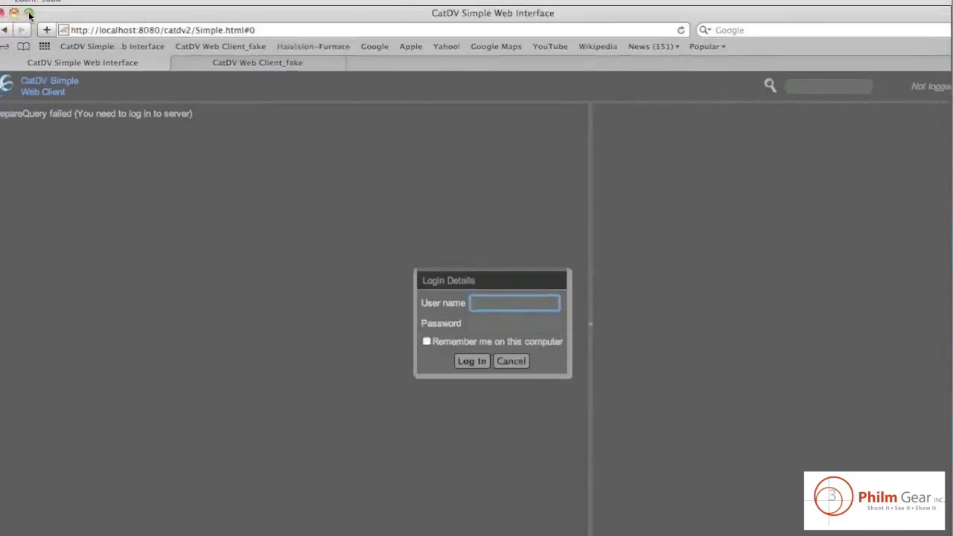
# In the CatDV Web Client, dismiss the session-timeout alerts and log in again with the user name.
pyautogui.click(28, 13)
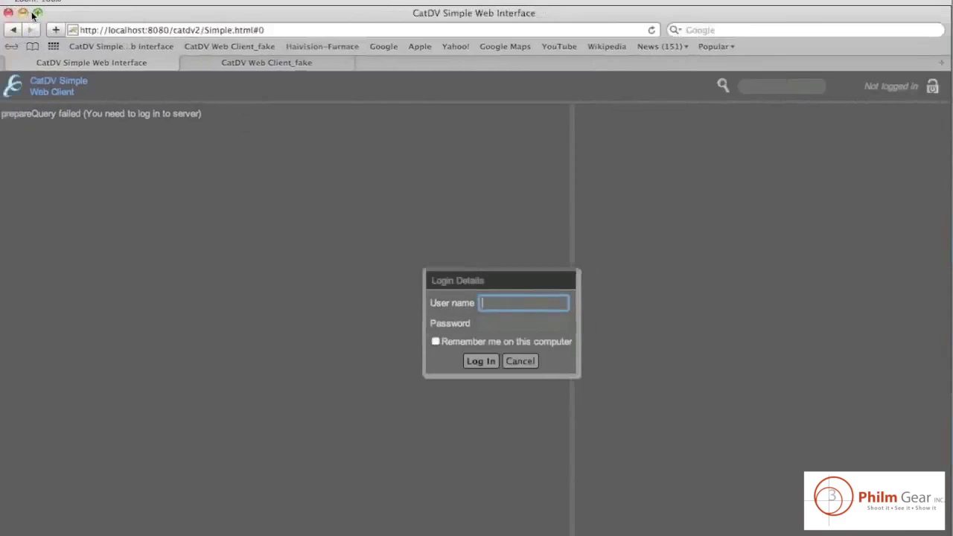
pyautogui.click(224, 64)
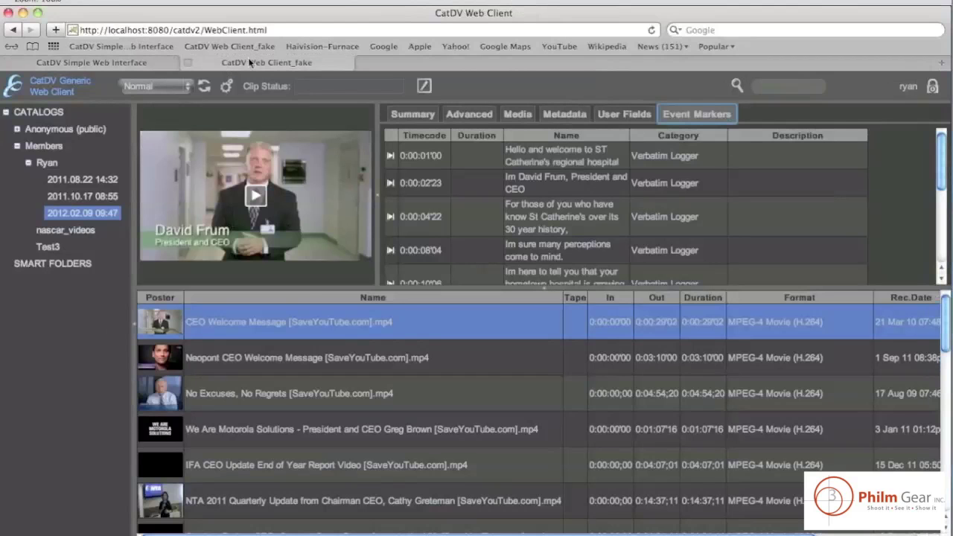
pyautogui.click(204, 86)
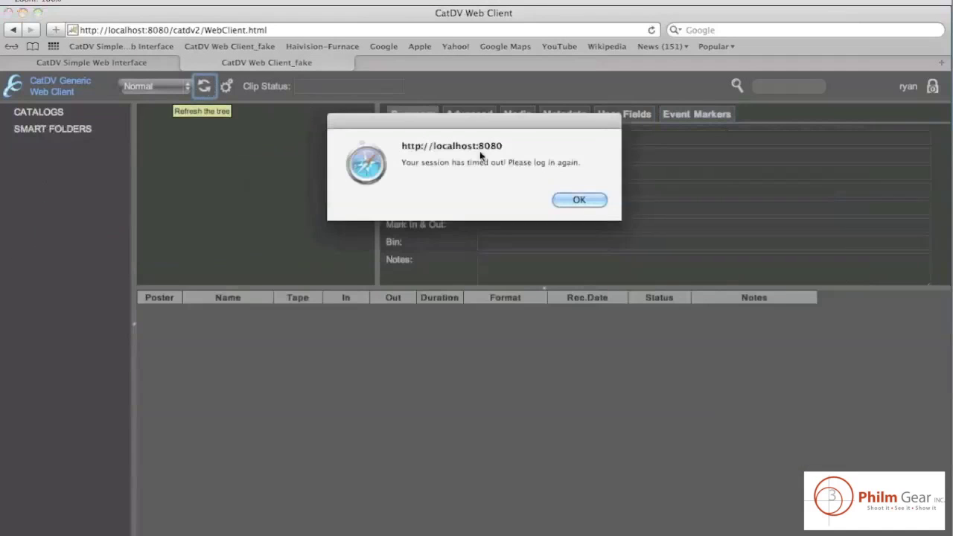
pyautogui.click(586, 202)
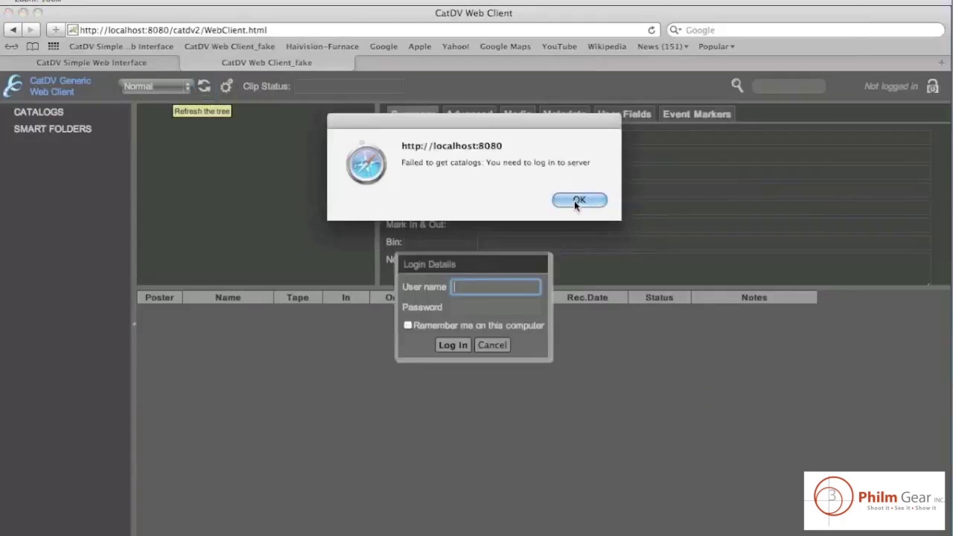
pyautogui.click(578, 201)
pyautogui.write('ryan')
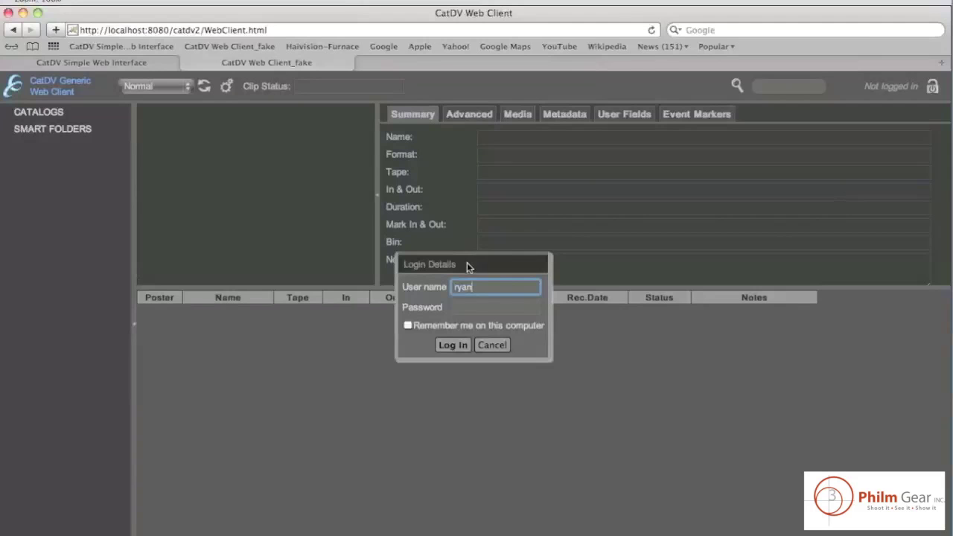
pyautogui.click(453, 346)
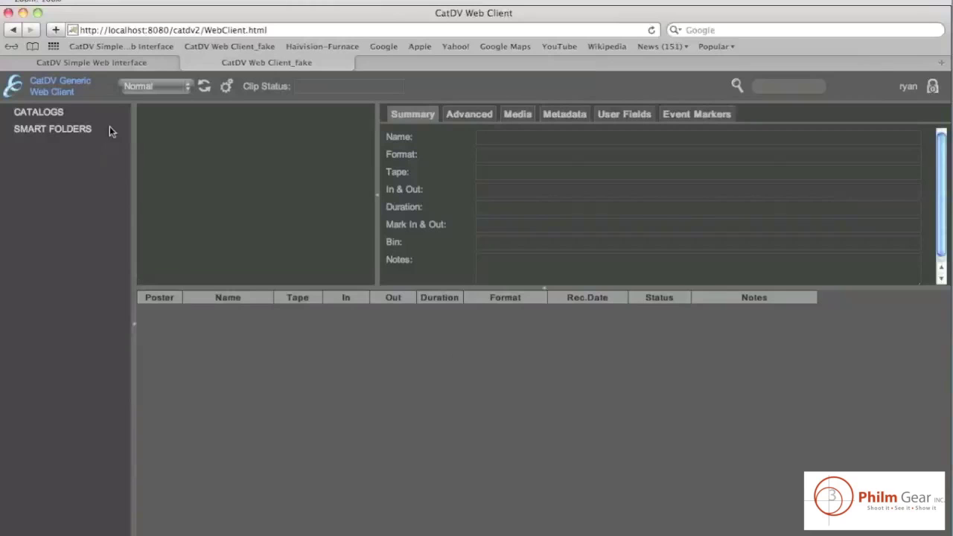
# Refresh the tree, open the 2012.02.09 09:47 catalog under Members, and preview the CEO Welcome Message clip.
pyautogui.click(204, 87)
pyautogui.click(17, 147)
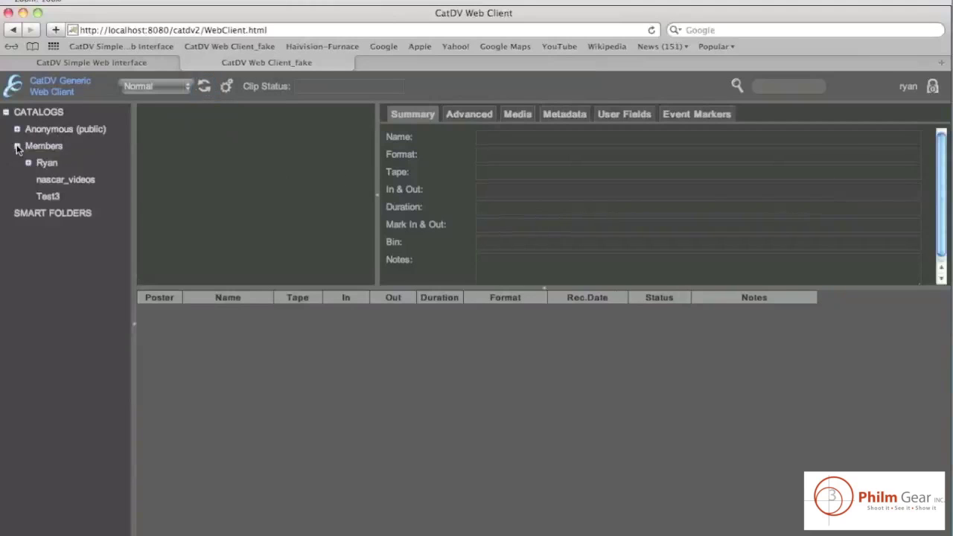
pyautogui.click(29, 162)
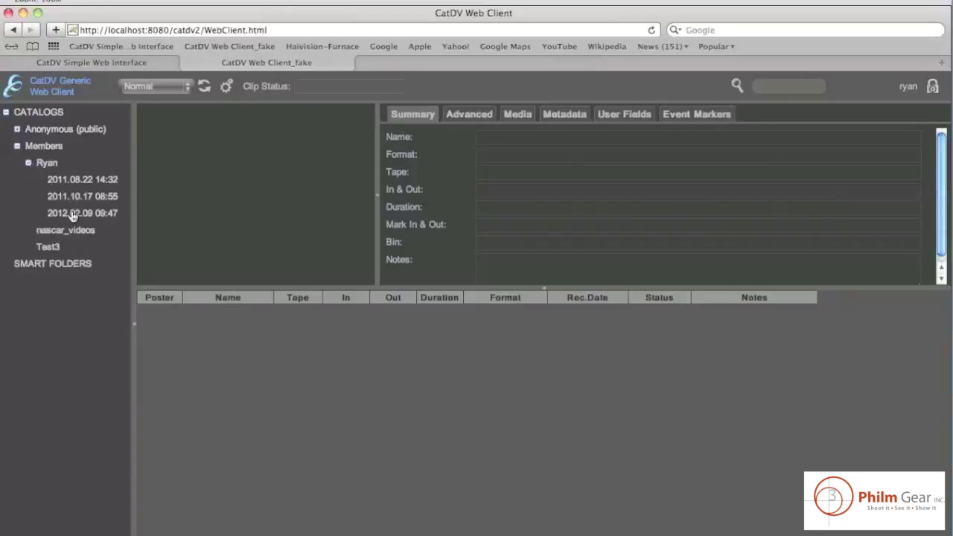
pyautogui.click(72, 215)
pyautogui.click(162, 328)
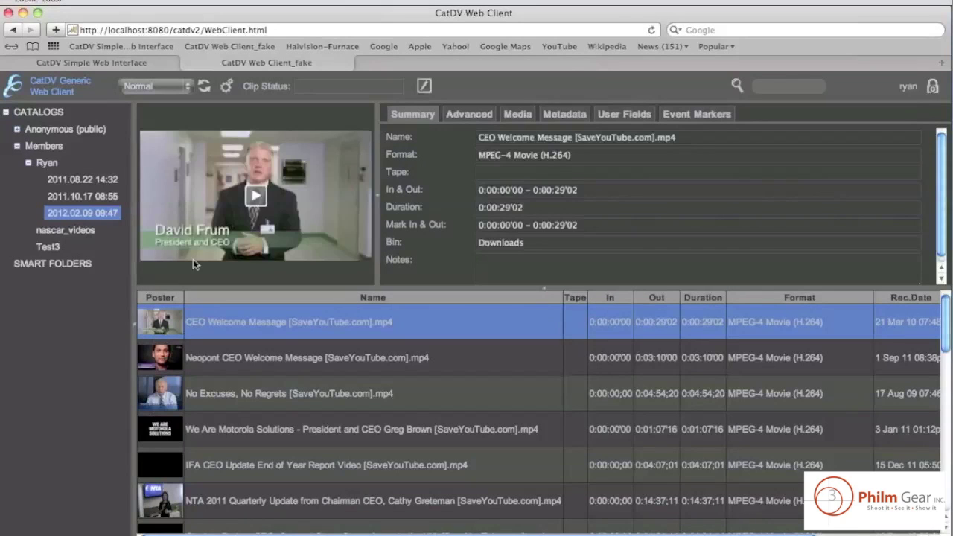
pyautogui.click(257, 195)
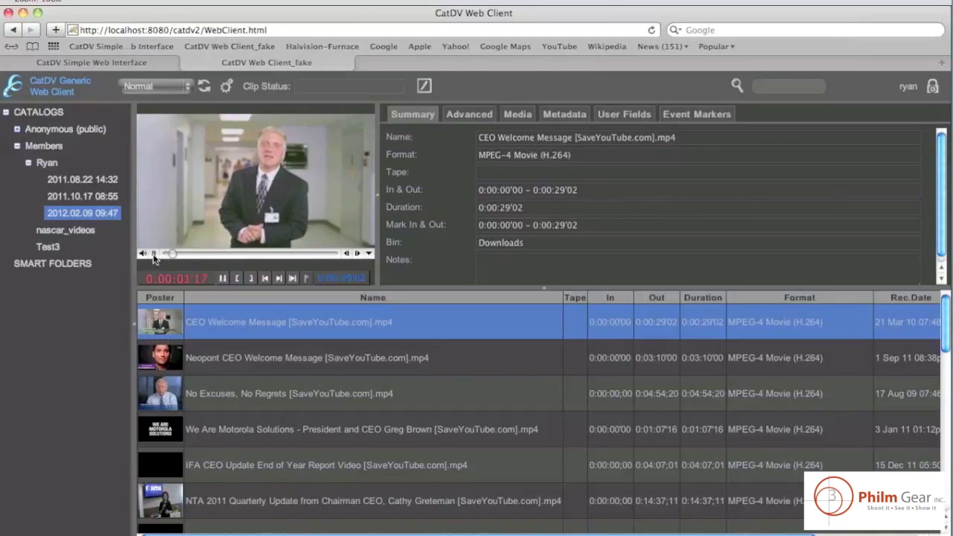
pyautogui.click(153, 253)
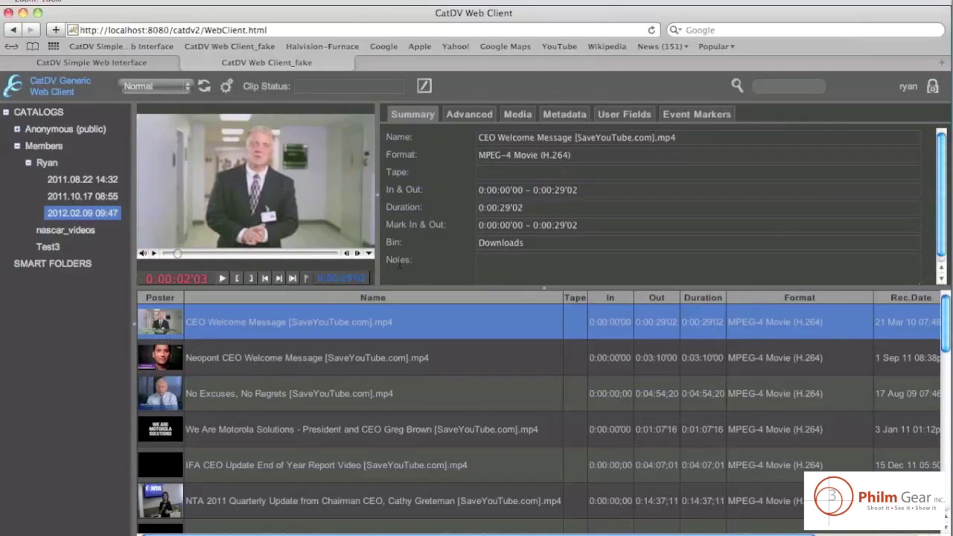
# Enlarge the details area, list the clip's event markers, and cue playback to the 0:00:04'22 marker.
pyautogui.moveTo(394, 288); pyautogui.dragTo(395, 297)
pyautogui.click(760, 83)
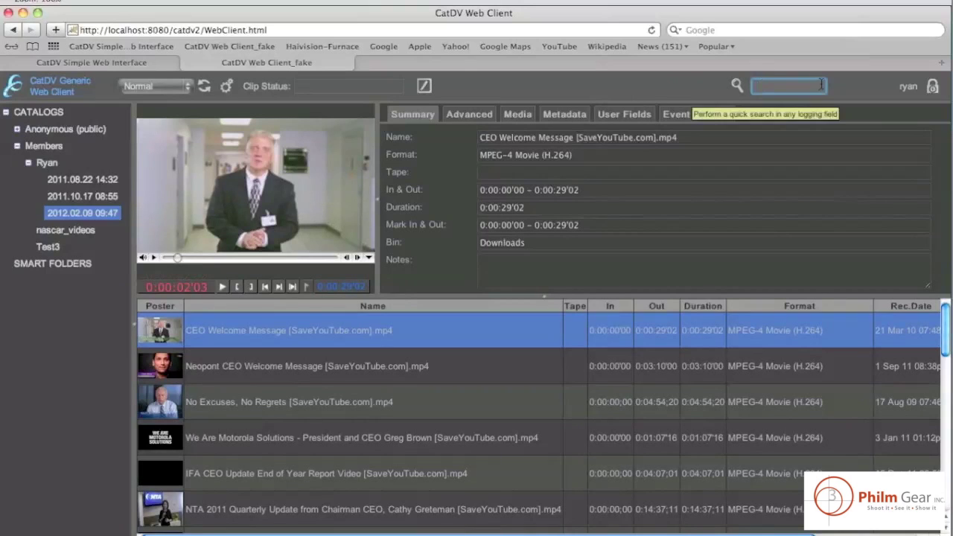
pyautogui.click(676, 116)
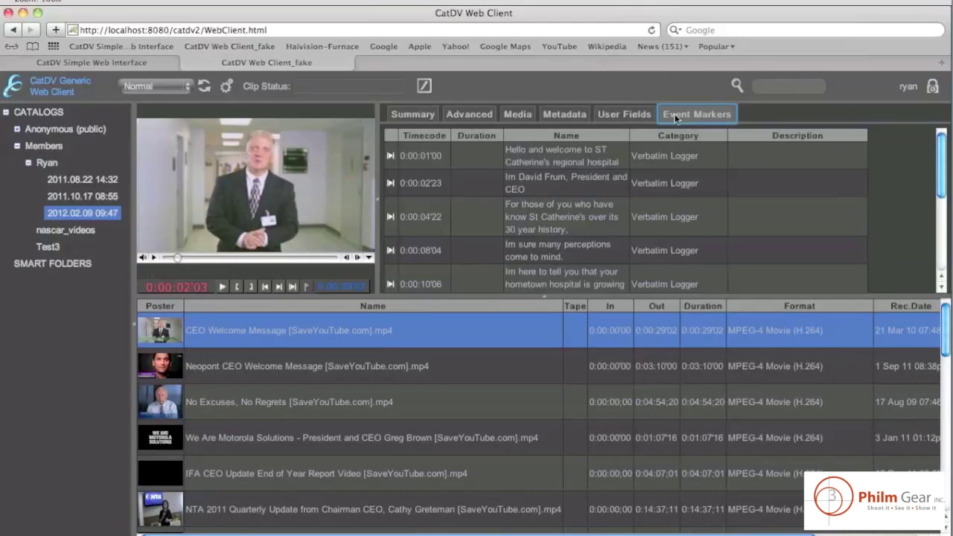
pyautogui.scroll(-1, 551, 192)
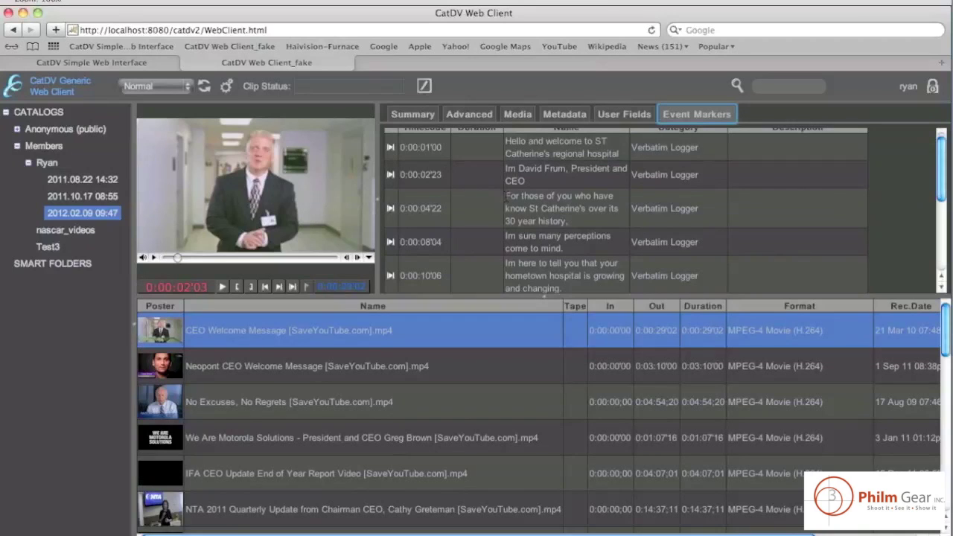
pyautogui.moveTo(506, 197); pyautogui.dragTo(544, 196)
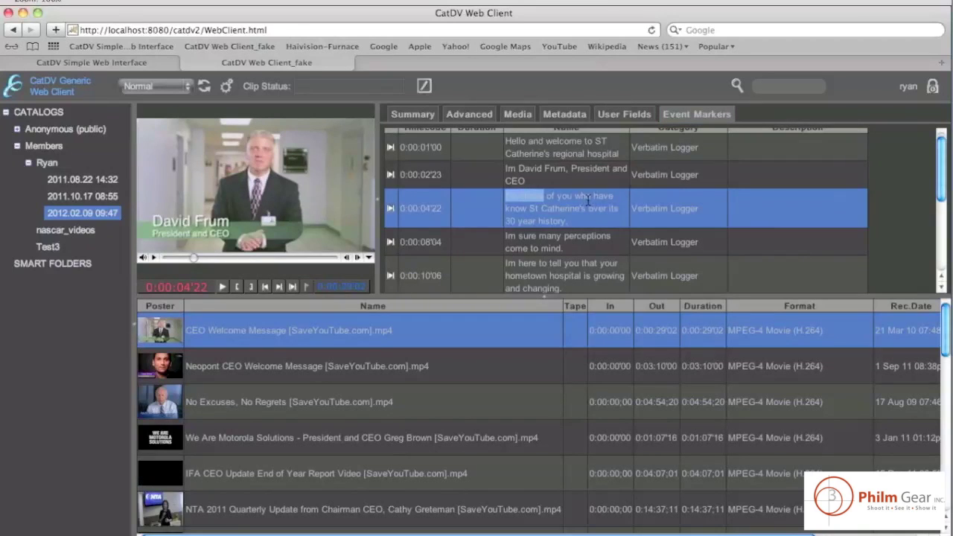
pyautogui.click(588, 197)
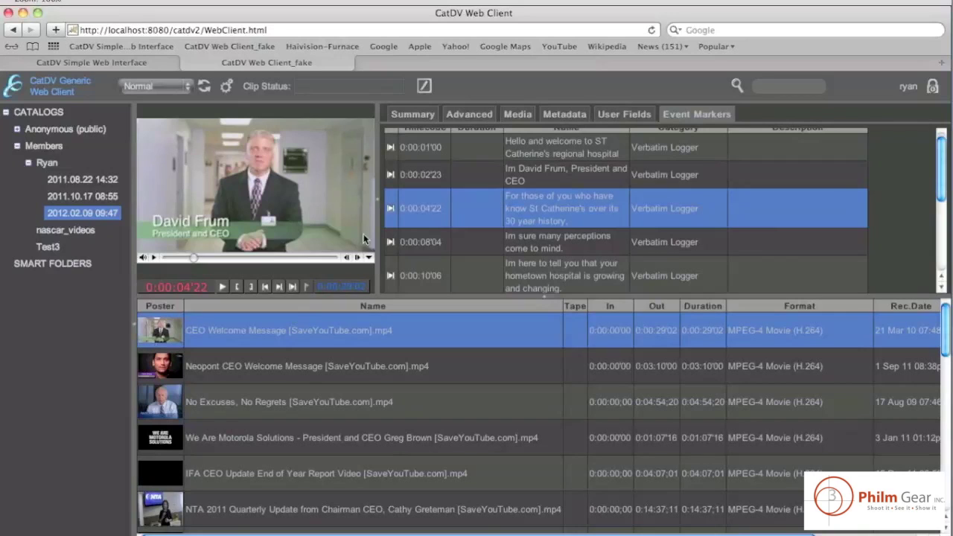
# Add an 'Edit here!!!' event marker at 0:00:19'01 to the CEO Welcome Message clip.
pyautogui.click(424, 86)
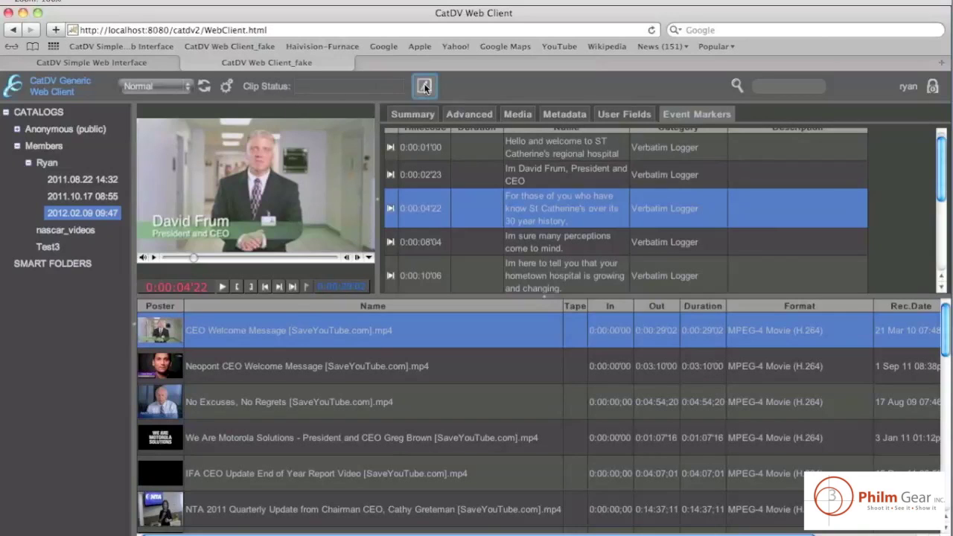
pyautogui.click(276, 257)
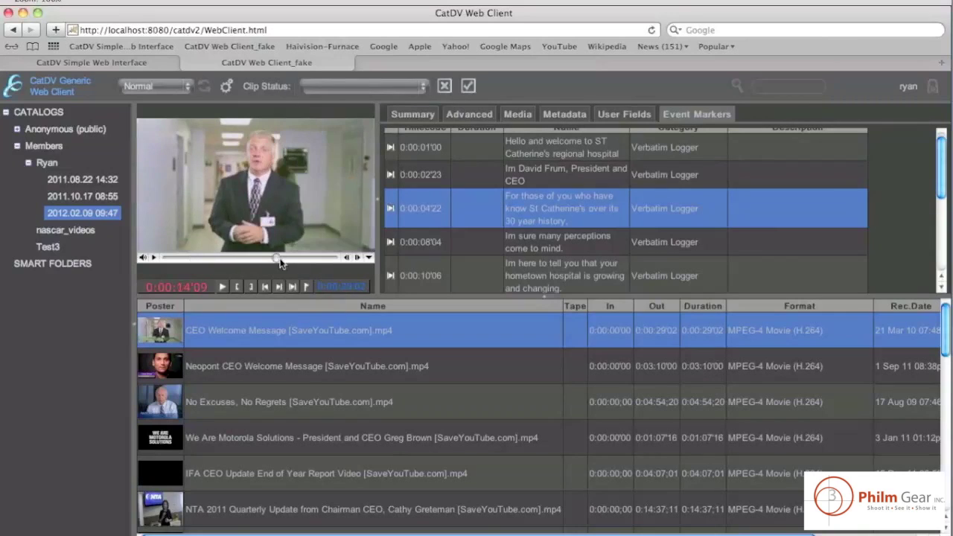
pyautogui.click(305, 288)
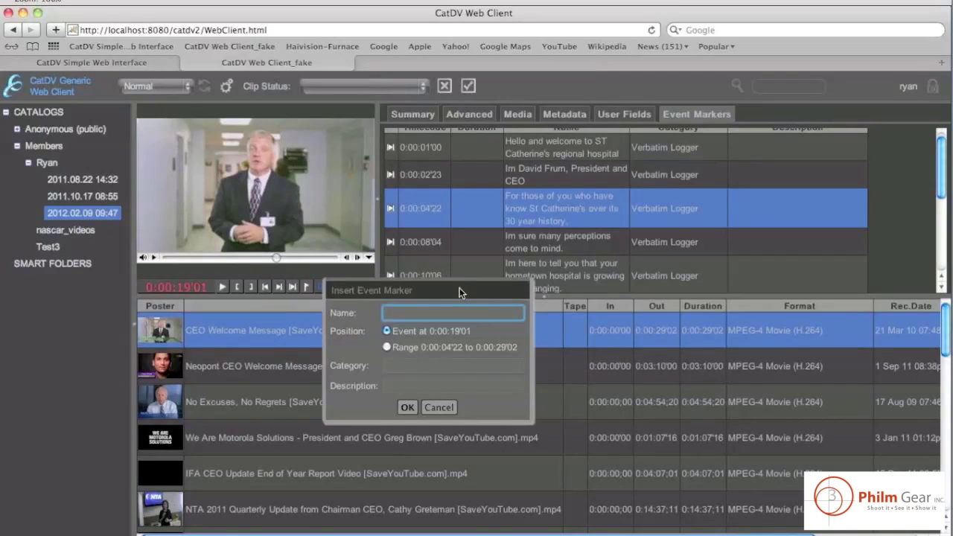
pyautogui.write('Edit here!!!')
pyautogui.click(407, 407)
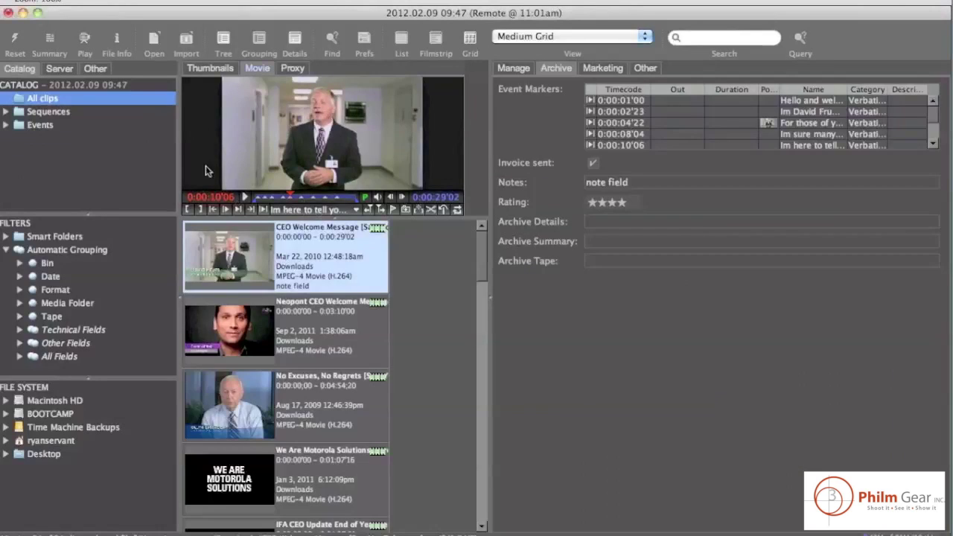
# Reopen the 2012.02.09 09:47 catalog from the server in desktop CatDV, check the CEO clip, and save the web edits.
pyautogui.click(63, 68)
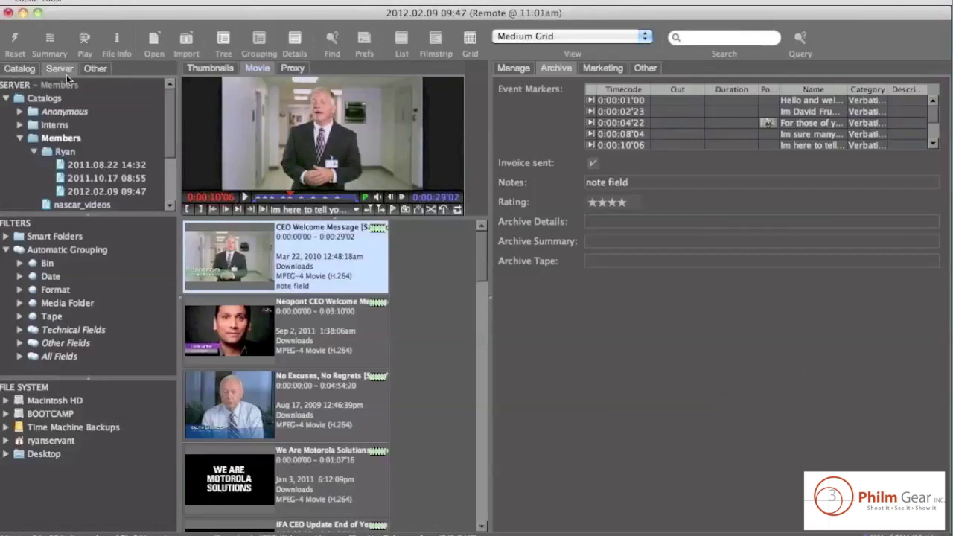
pyautogui.click(75, 187)
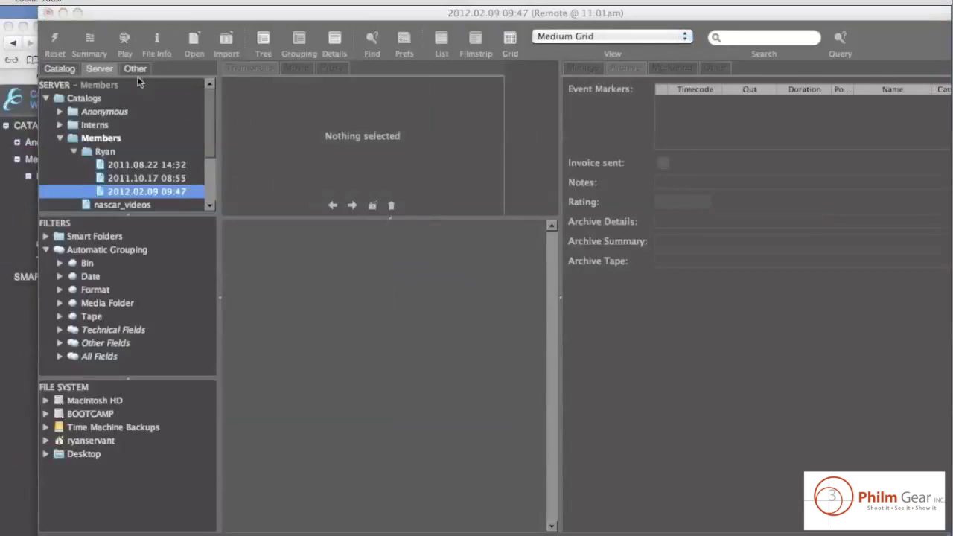
pyautogui.click(164, 20)
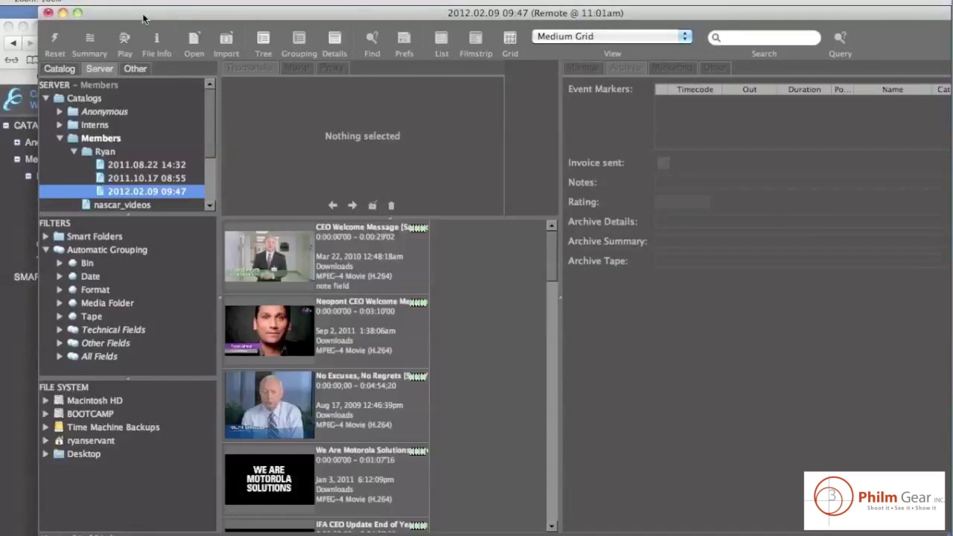
pyautogui.click(252, 253)
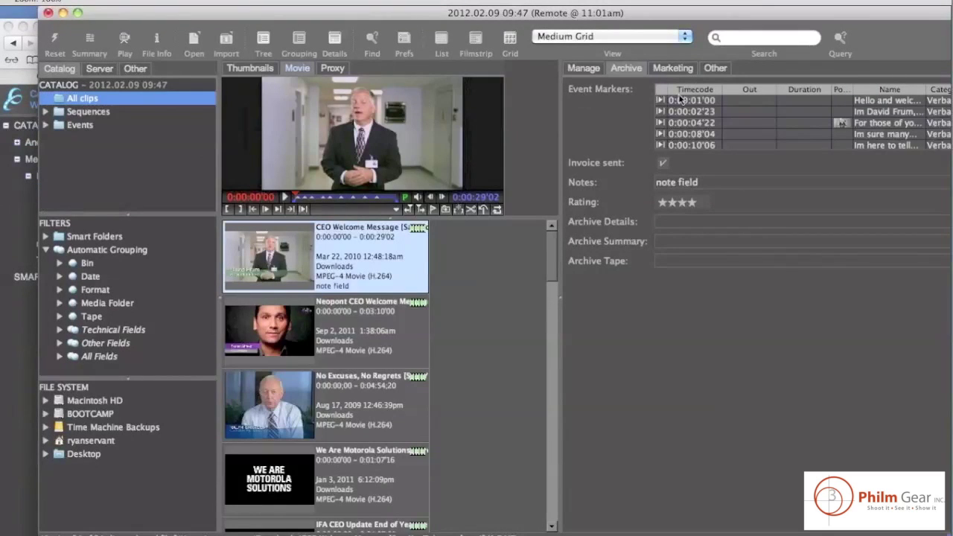
pyautogui.scroll(-3, 754, 121)
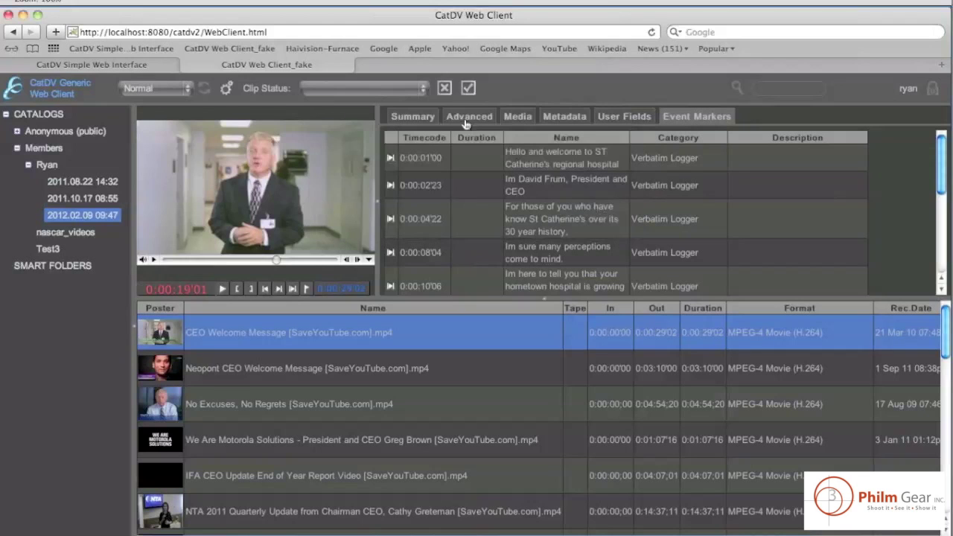
pyautogui.click(463, 87)
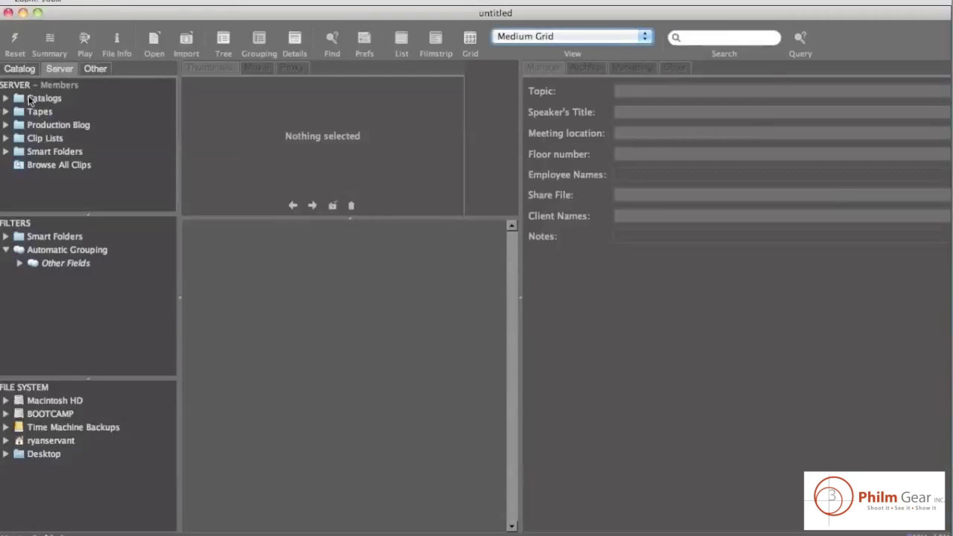
# Open the 2012.02.09 09:47 catalog from the server's Members catalogs.
pyautogui.click(6, 98)
pyautogui.click(71, 140)
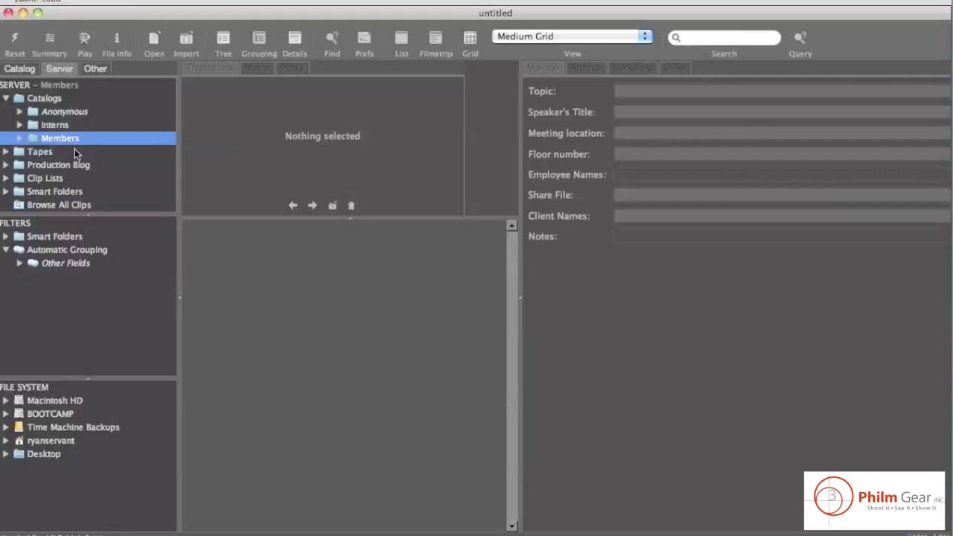
pyautogui.doubleClick(75, 147)
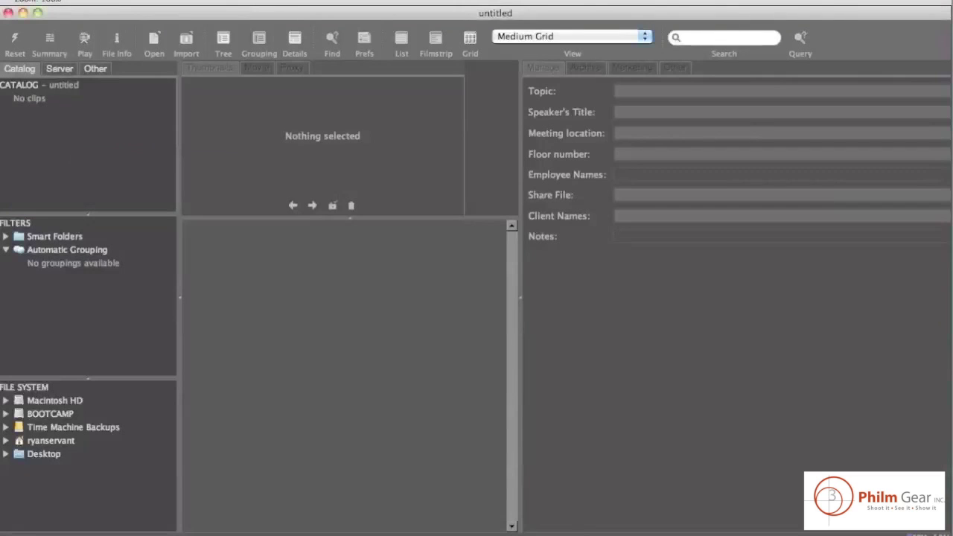
pyautogui.click(64, 69)
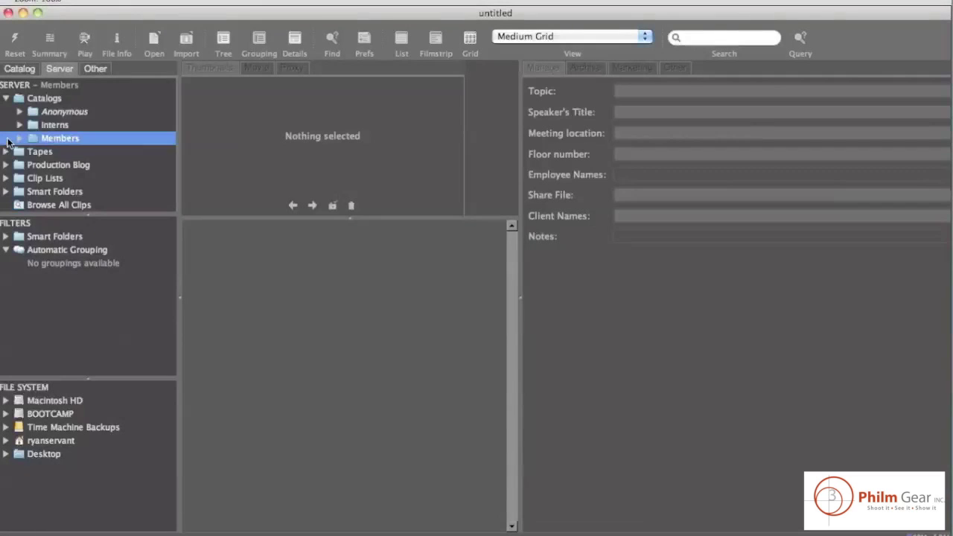
pyautogui.click(19, 140)
pyautogui.click(35, 151)
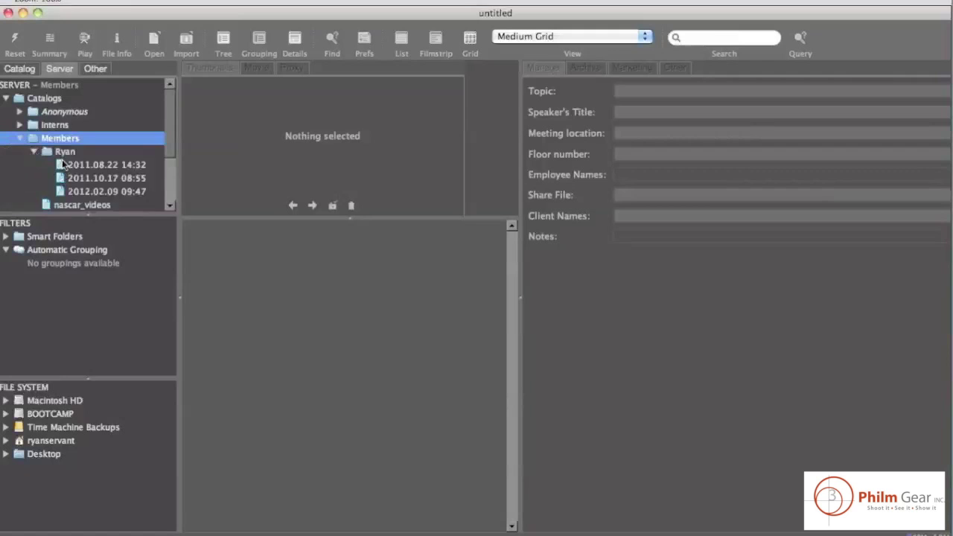
pyautogui.click(83, 192)
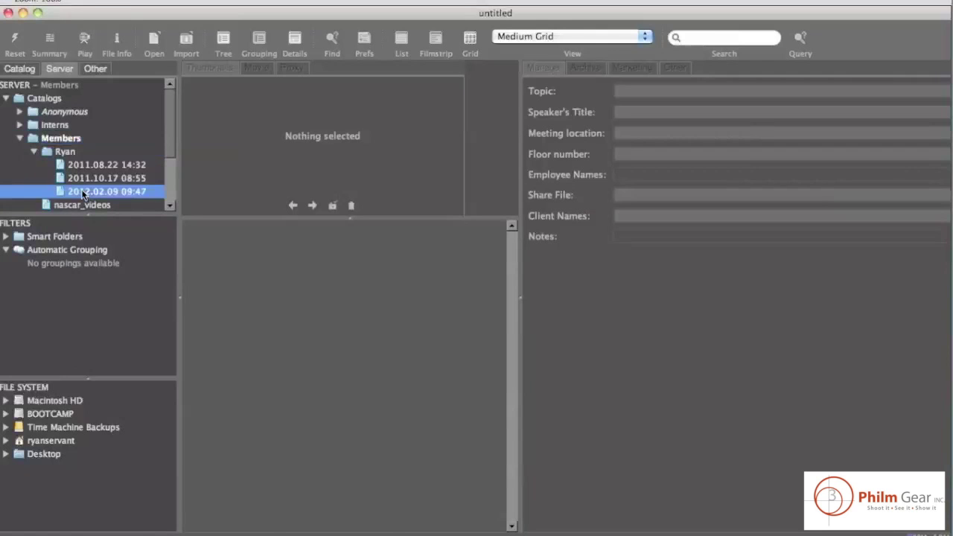
# Cue the CEO Welcome Message clip to its 'Edit here!!!' marker at 0:00:19:01, then return to the browser.
pyautogui.click(223, 250)
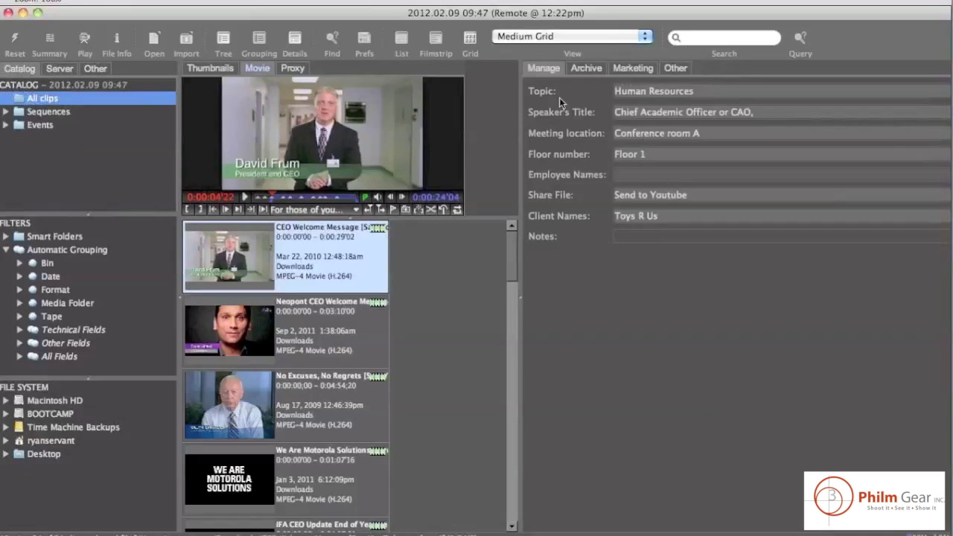
pyautogui.click(632, 69)
pyautogui.scroll(-3, 786, 163)
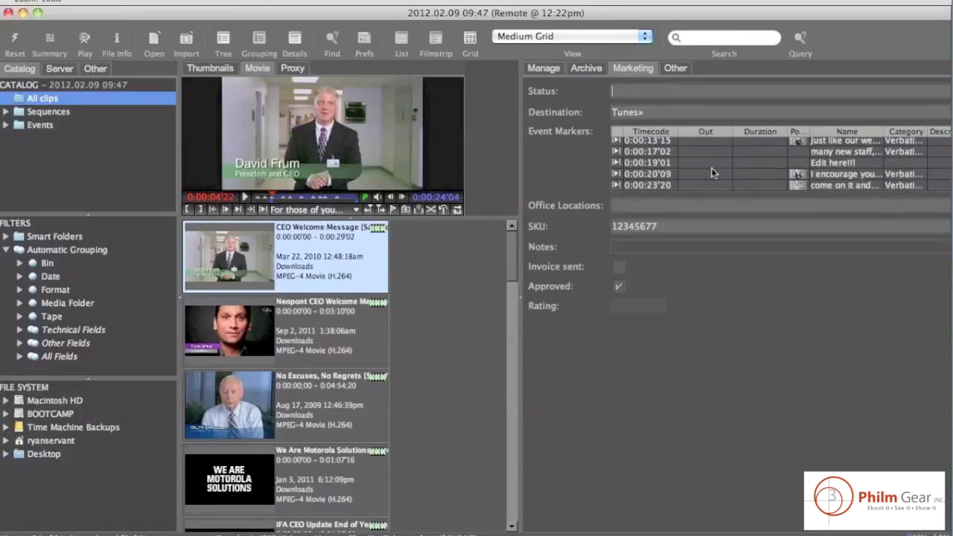
pyautogui.click(786, 163)
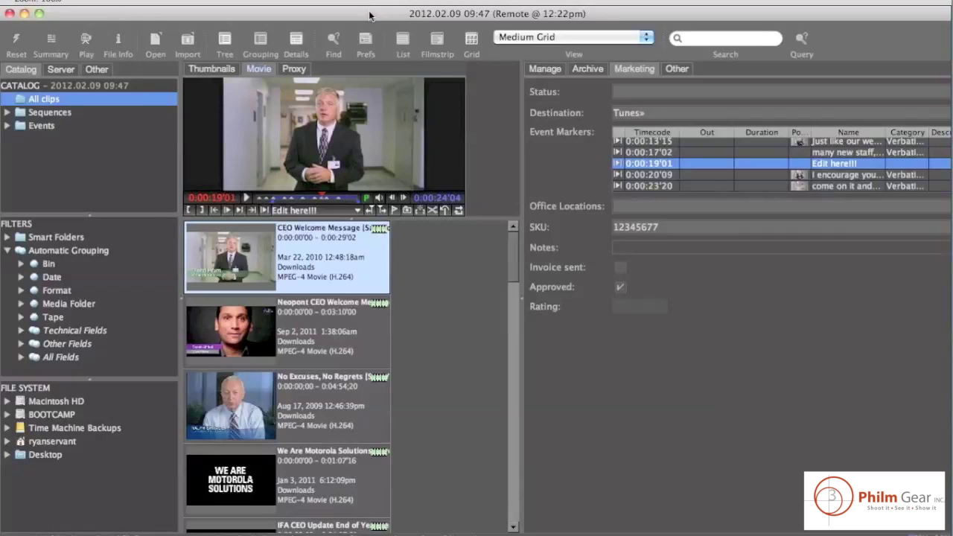
pyautogui.press('super+Tab')
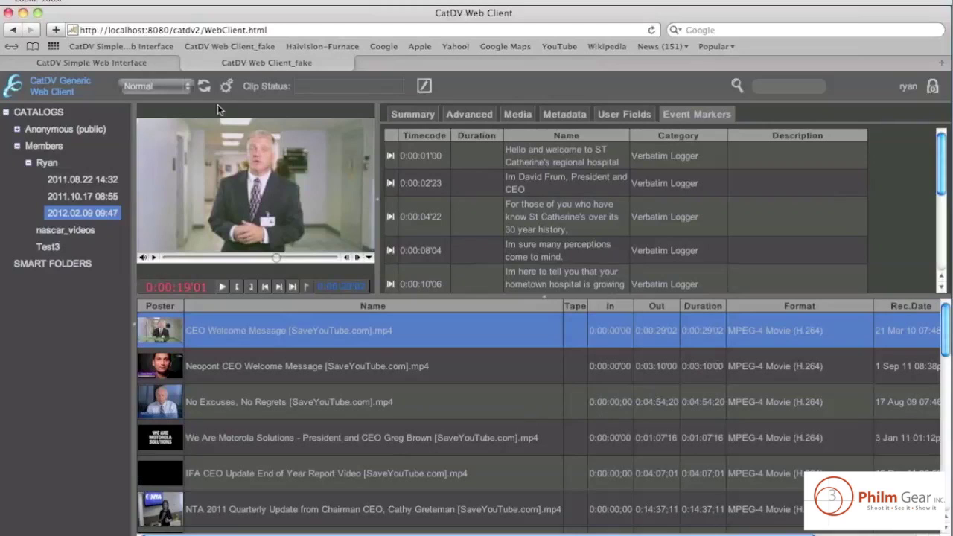
# Log in to the Simple Web Interface with the user name.
pyautogui.click(149, 66)
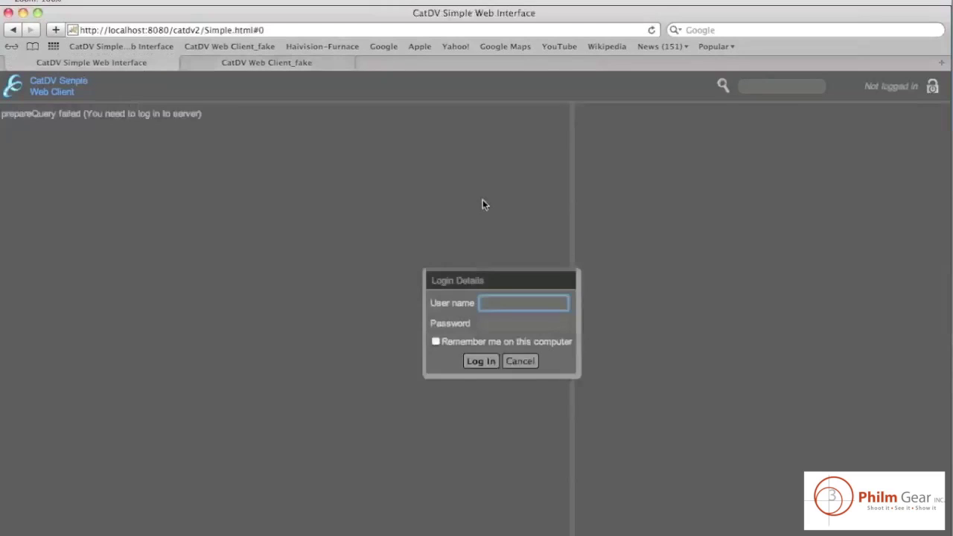
pyautogui.write('ryan')
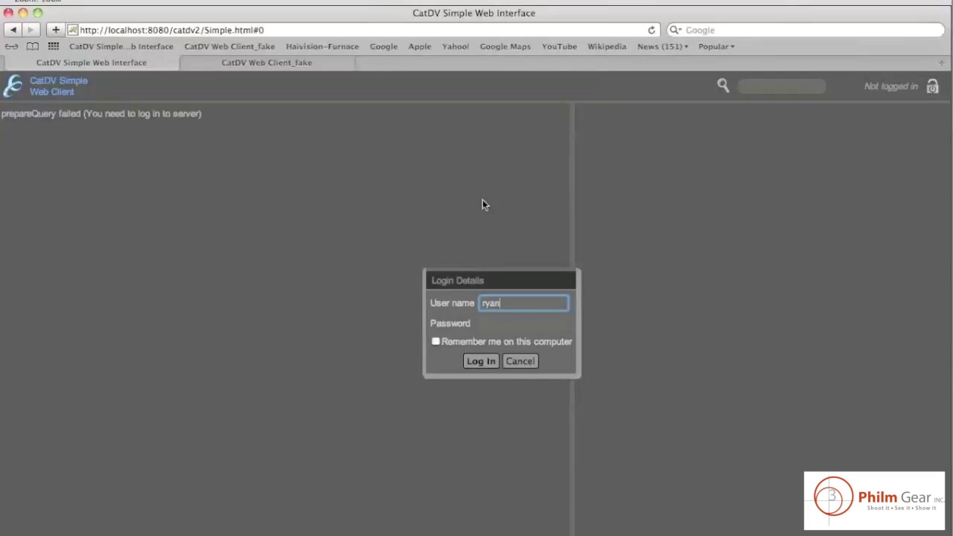
pyautogui.click(464, 364)
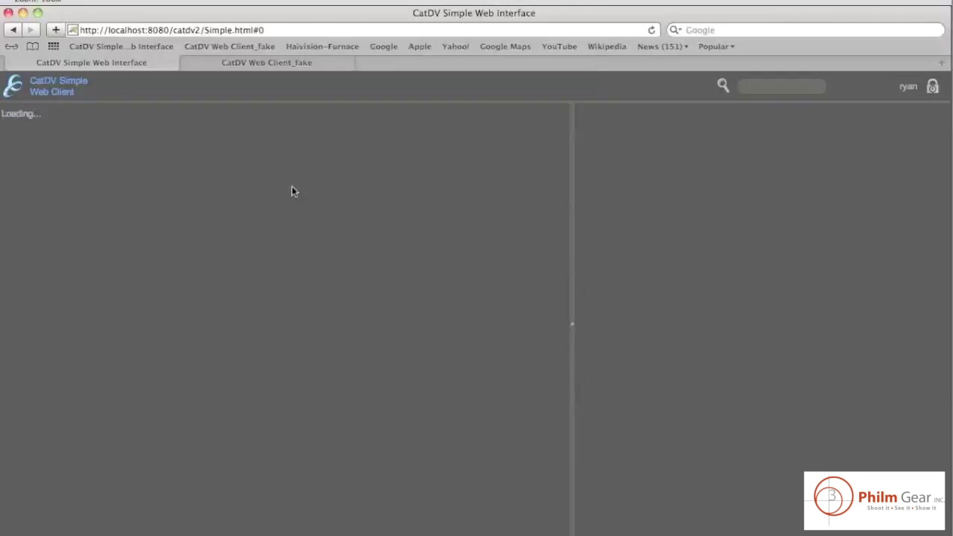
# Play the CEO Welcome Message clip's preview and browse its metadata.
pyautogui.click(603, 122)
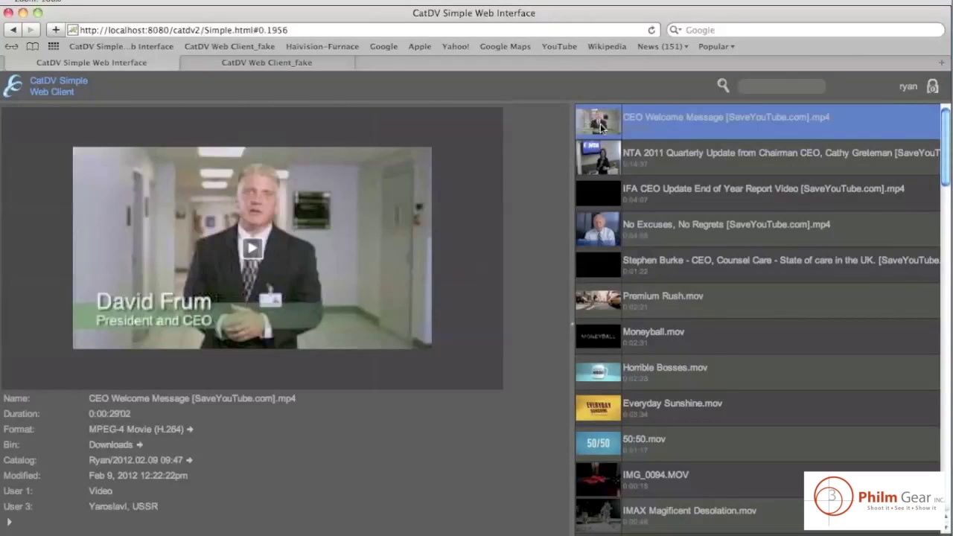
pyautogui.click(253, 248)
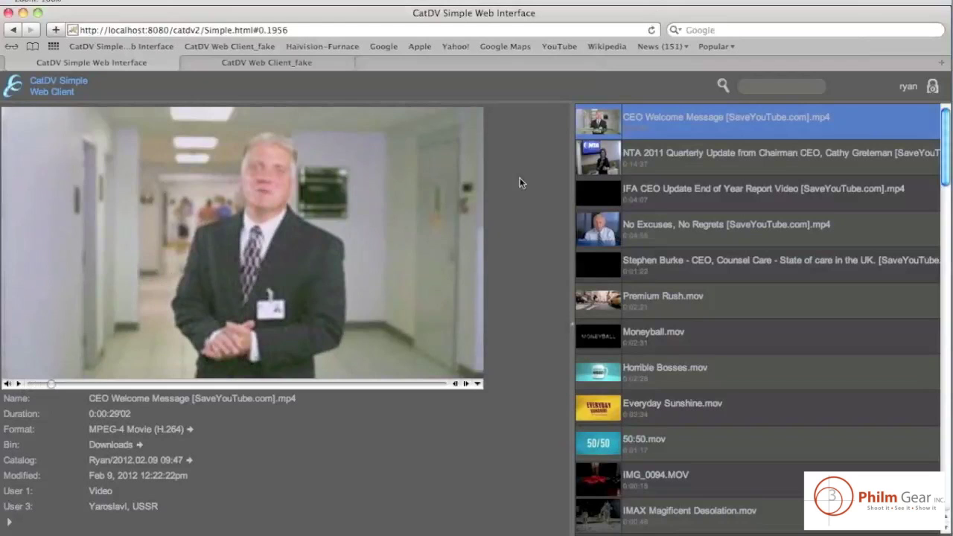
pyautogui.click(771, 84)
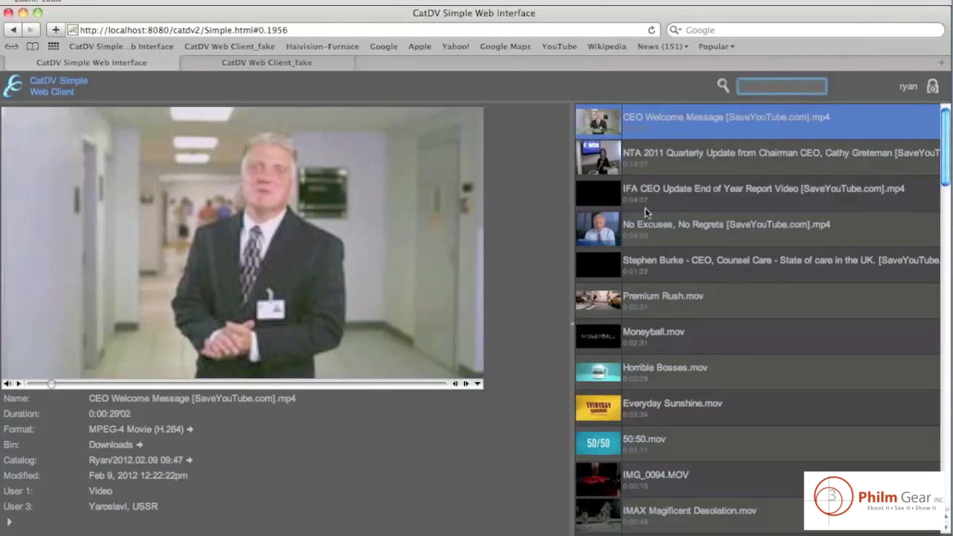
pyautogui.scroll(-5, 643, 207)
pyautogui.scroll(-5, 645, 208)
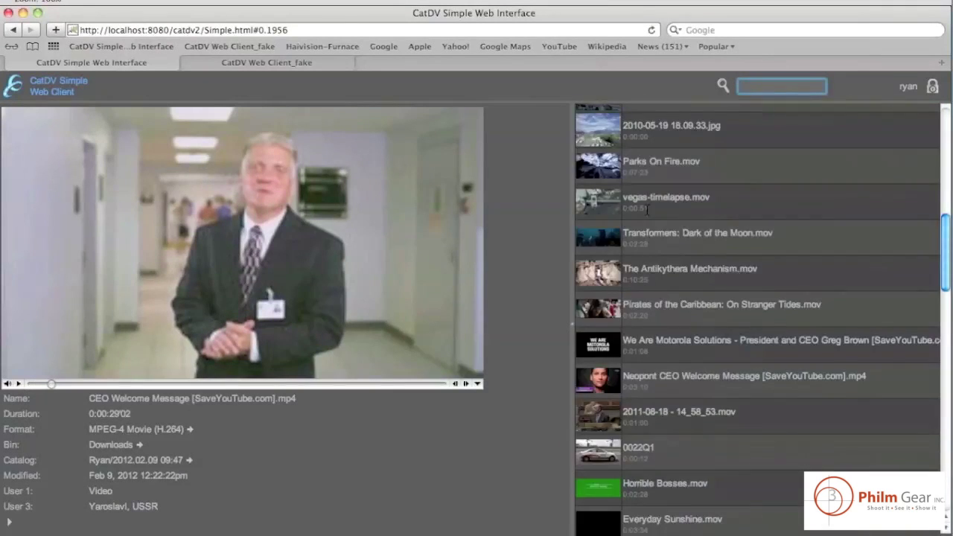
pyautogui.scroll(3, 646, 208)
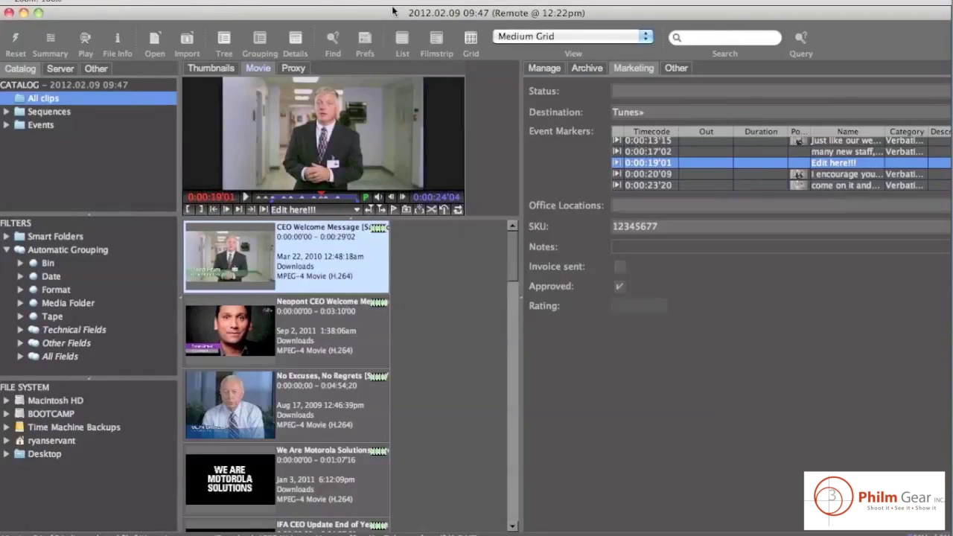
# Select the first three clips in desktop CatDV and review the Status options without choosing one.
pyautogui.click(40, 14)
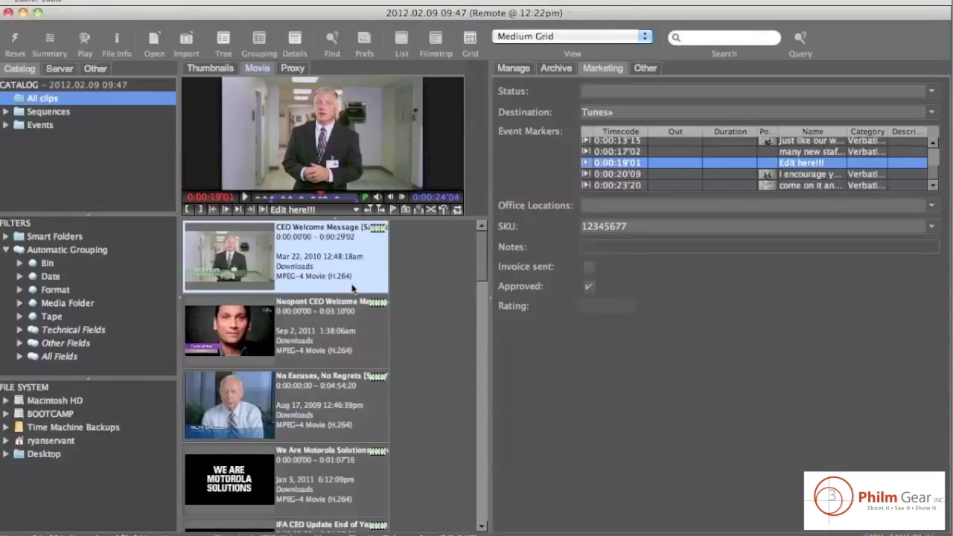
pyautogui.keyDown('shift'); pyautogui.click(248, 403); pyautogui.keyUp('shift')
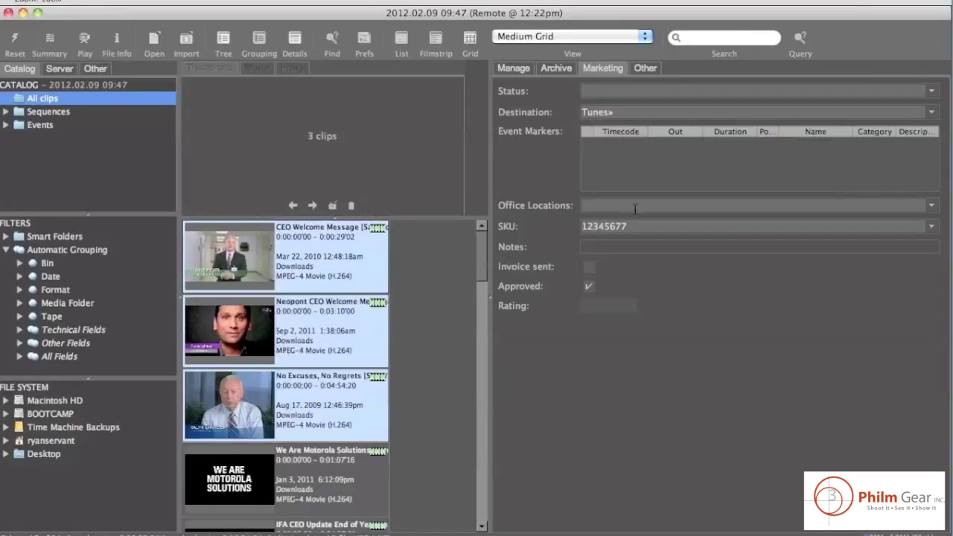
pyautogui.click(932, 93)
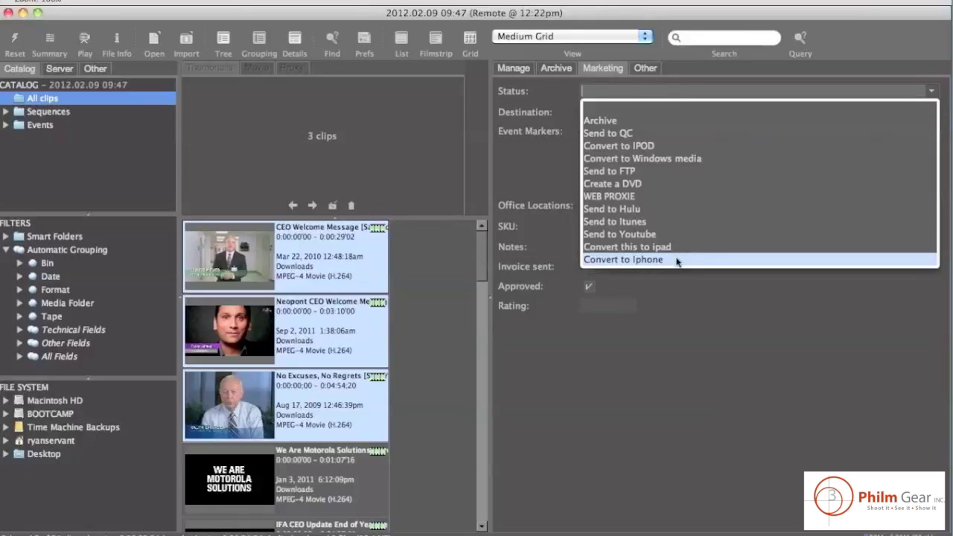
pyautogui.click(542, 157)
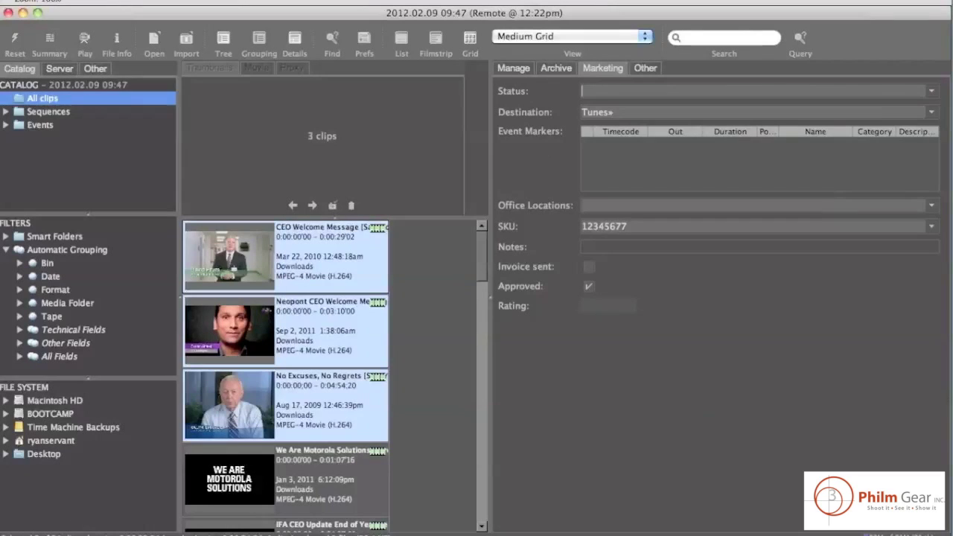
pyautogui.press('super+Tab')
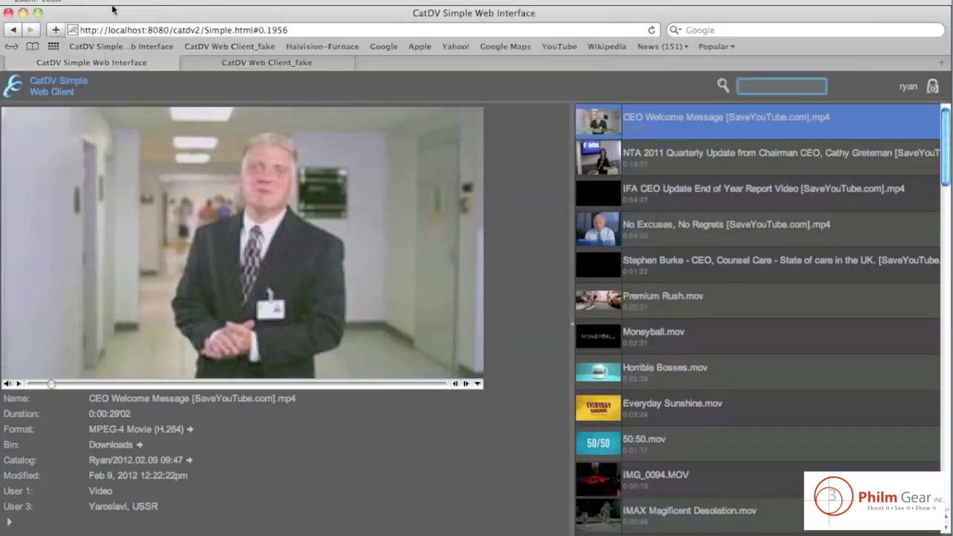
# In the full web client, review the CEO clip's Clip Status options without changing it, then minimize the browser.
pyautogui.click(216, 64)
pyautogui.click(426, 89)
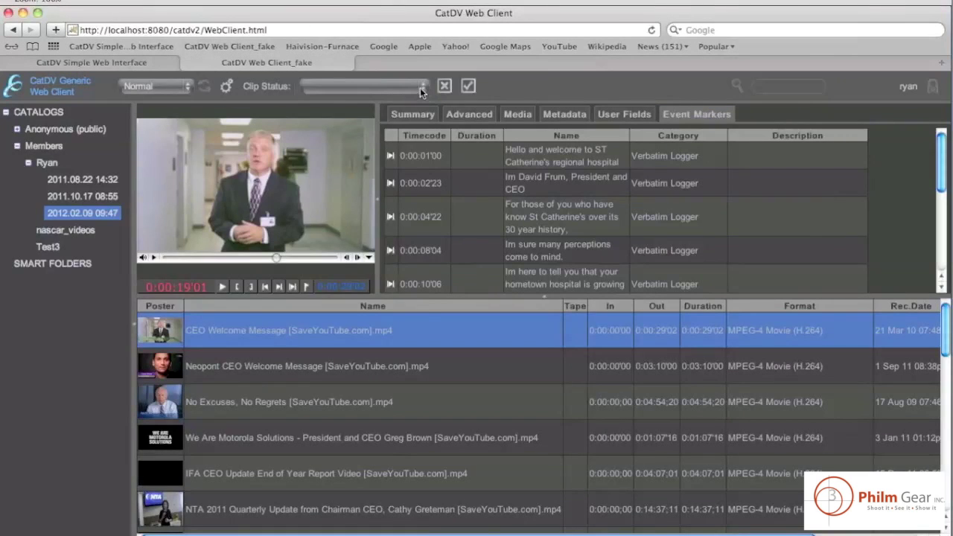
pyautogui.click(420, 88)
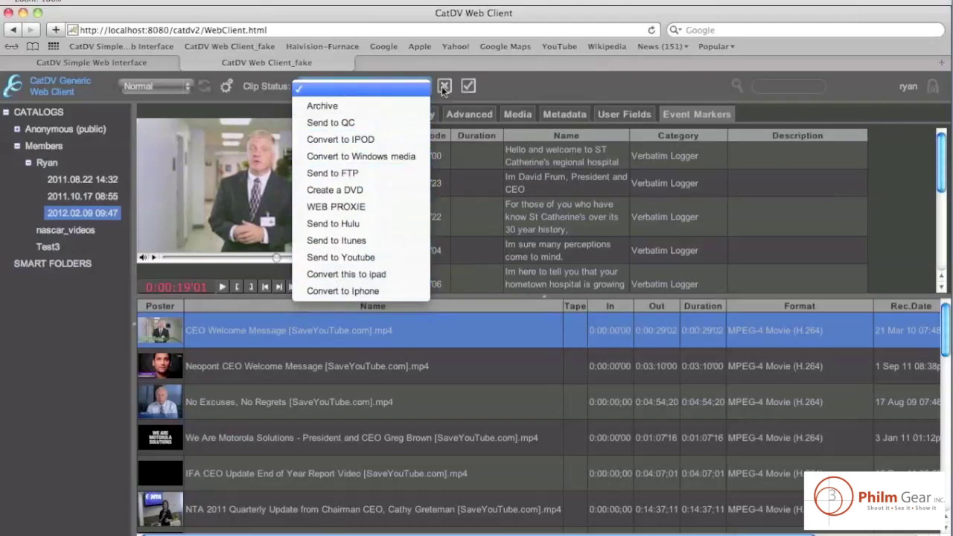
pyautogui.click(509, 77)
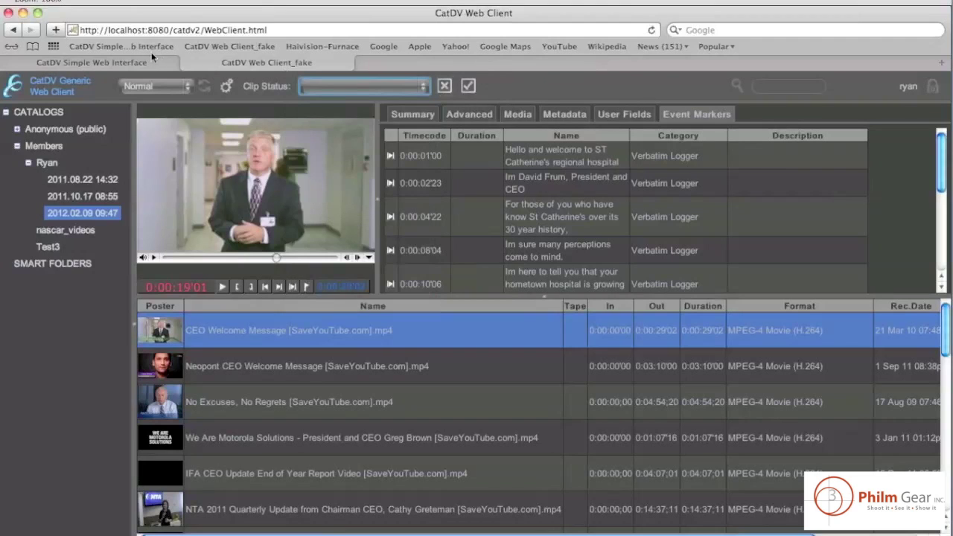
pyautogui.click(22, 14)
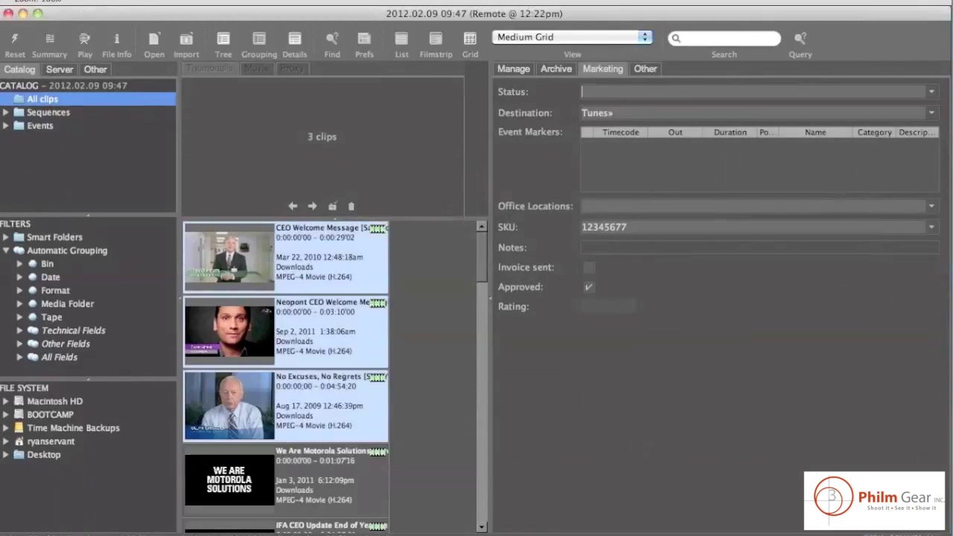